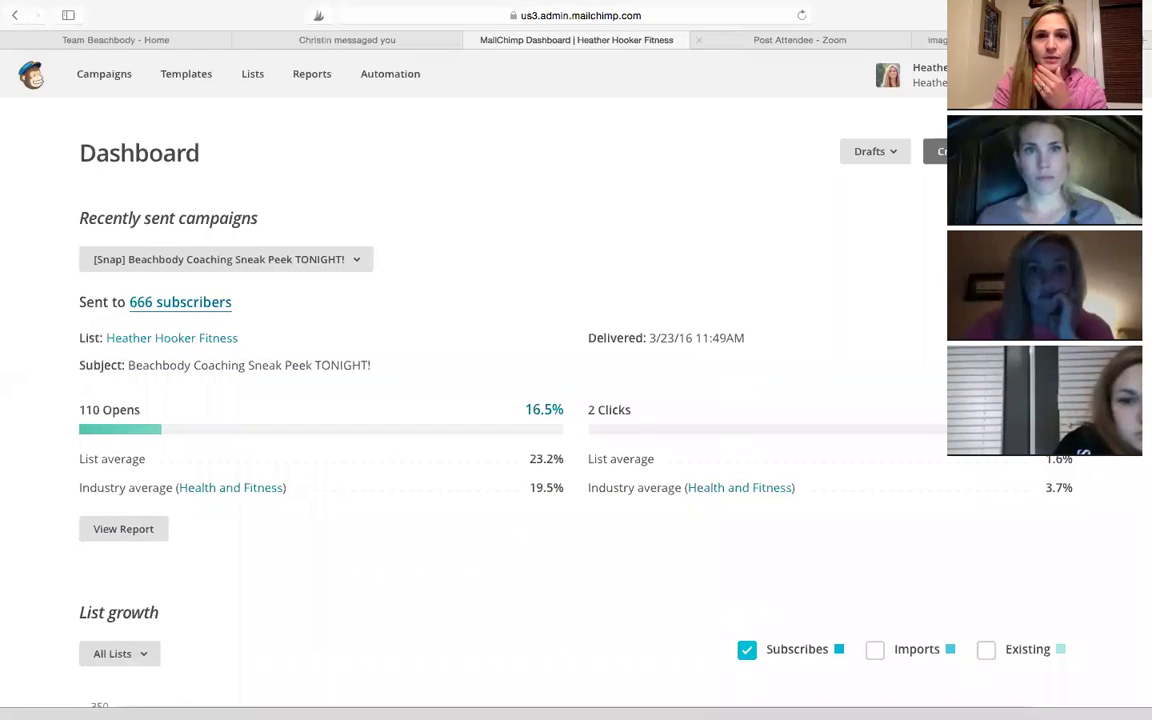
# Reload the dashboard showing 110 opens and 2 clicks, then go to the Lists overview
pyautogui.click(31, 77)
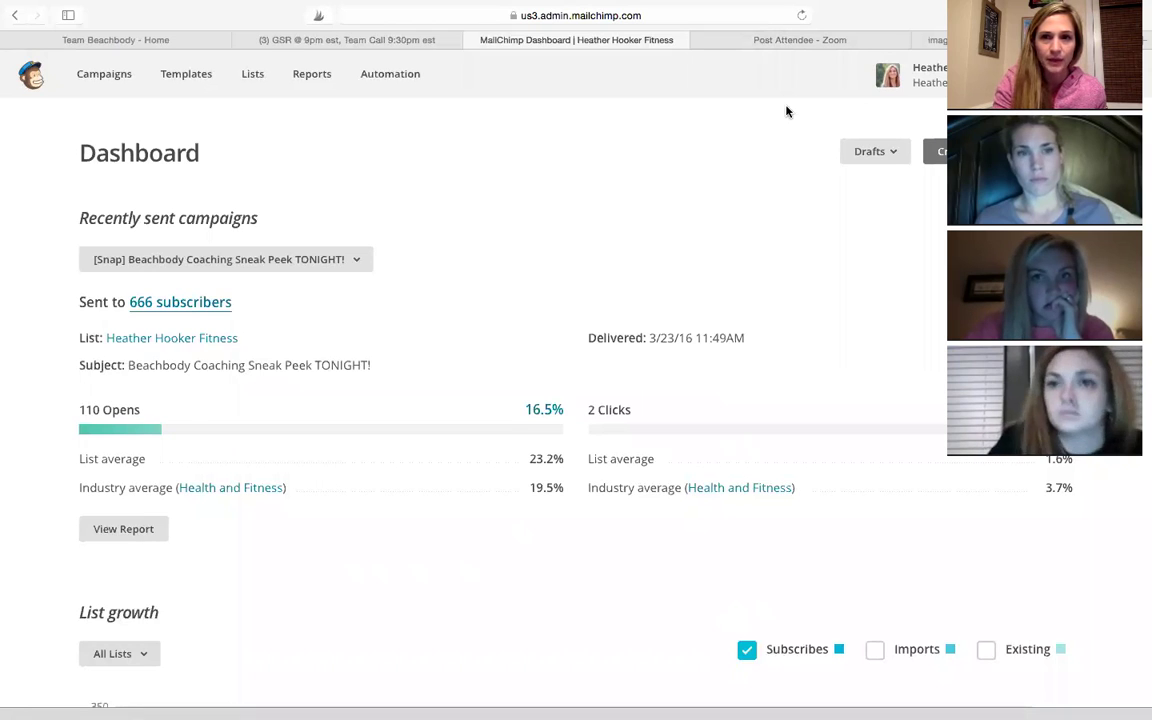
pyautogui.click(253, 76)
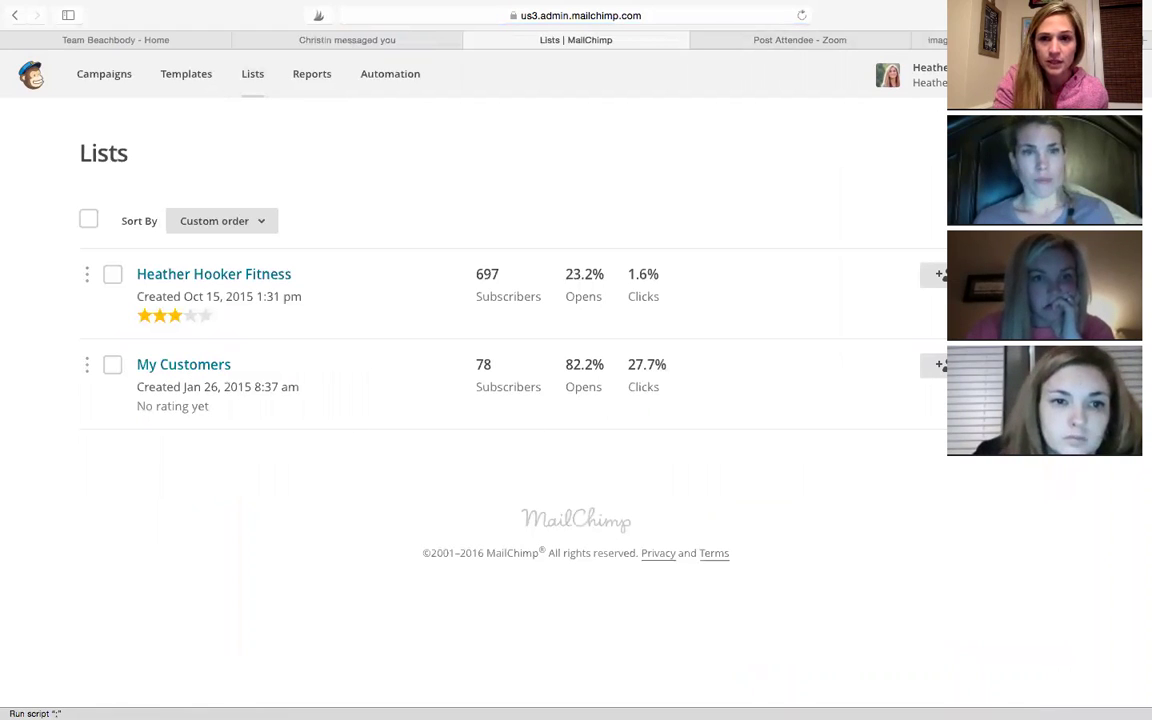
# Start a new list named Beachbody Customers, then cancel it without saving
pyautogui.click(1010, 153)
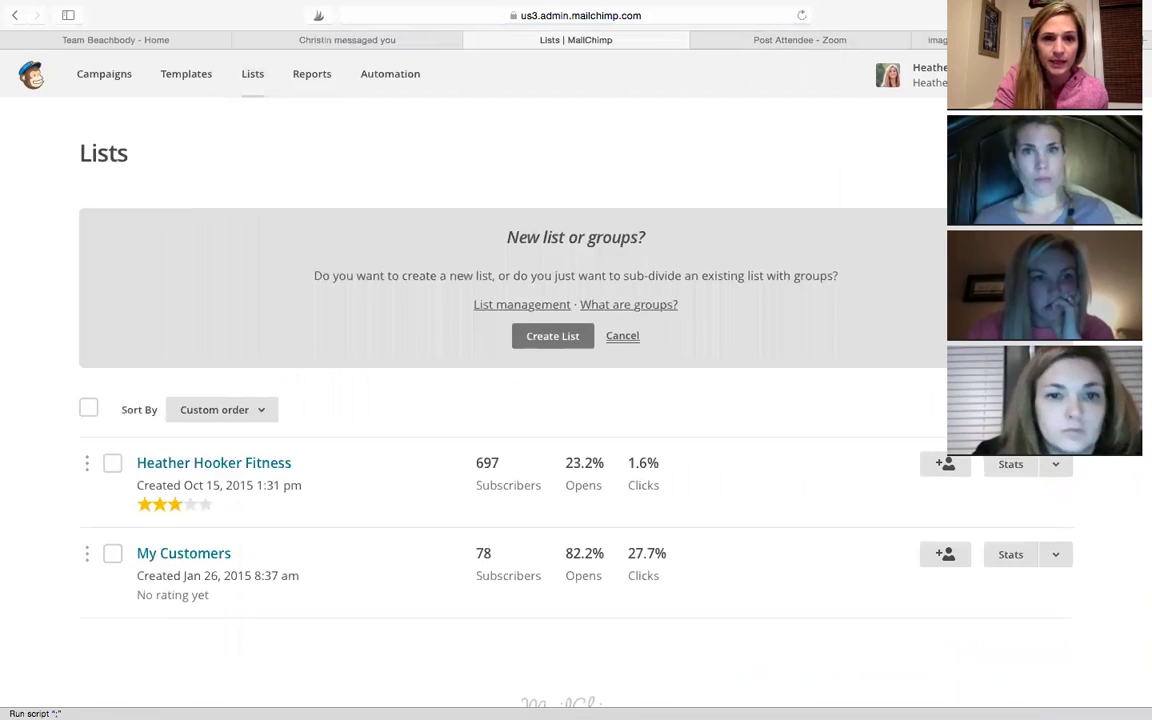
pyautogui.click(572, 337)
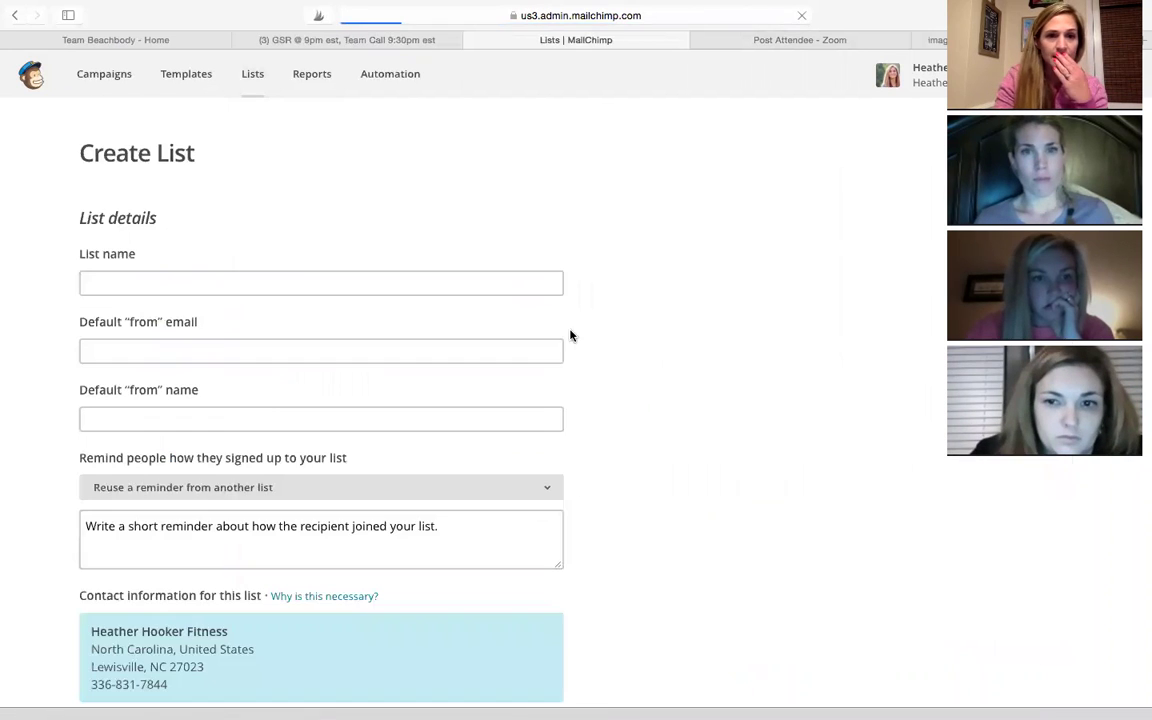
pyautogui.click(368, 284)
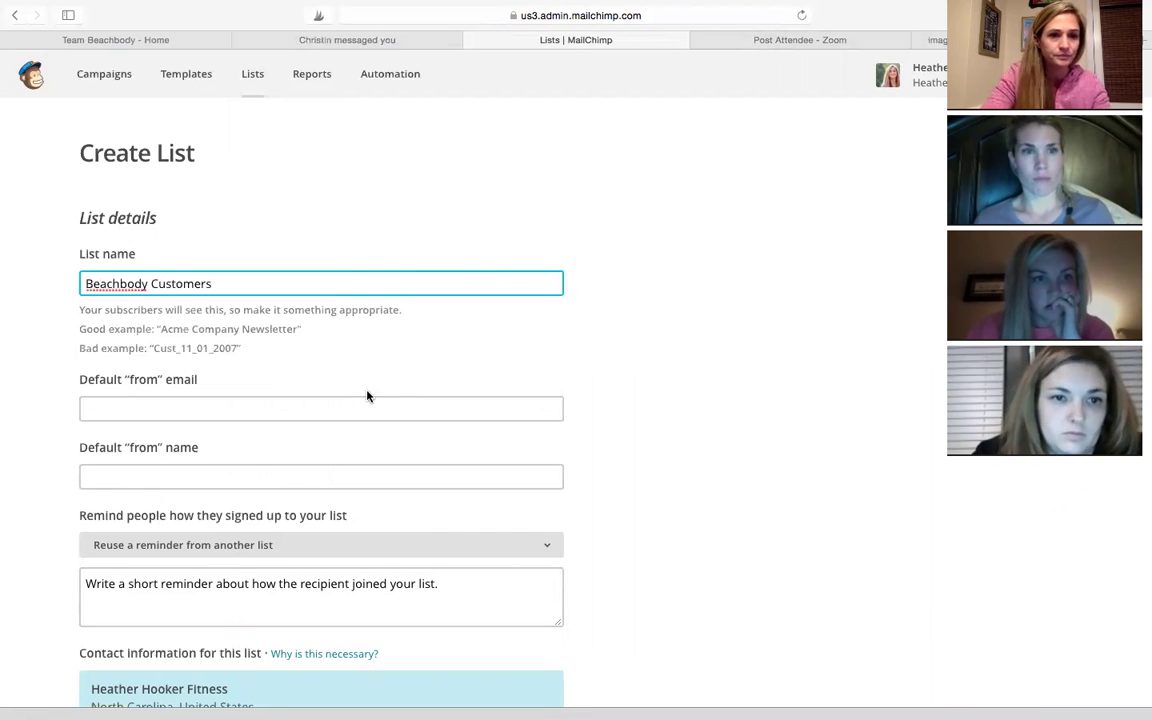
pyautogui.click(653, 478)
pyautogui.scroll(-3, 653, 478)
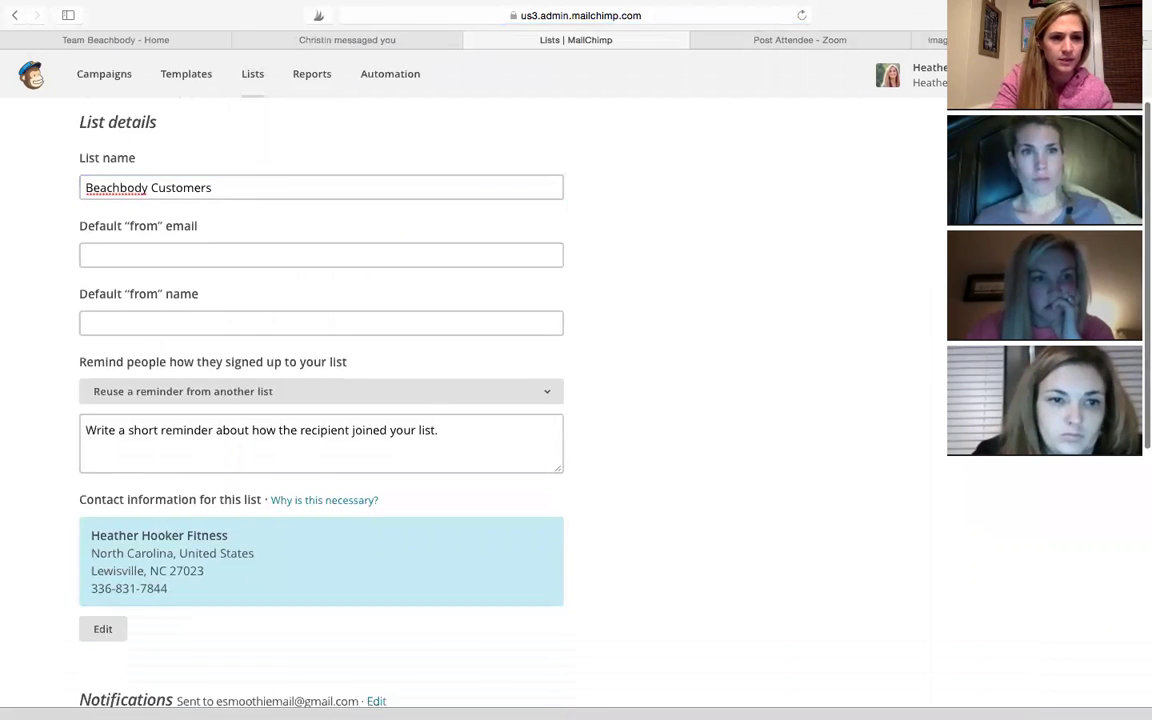
pyautogui.scroll(-3, 88, 421)
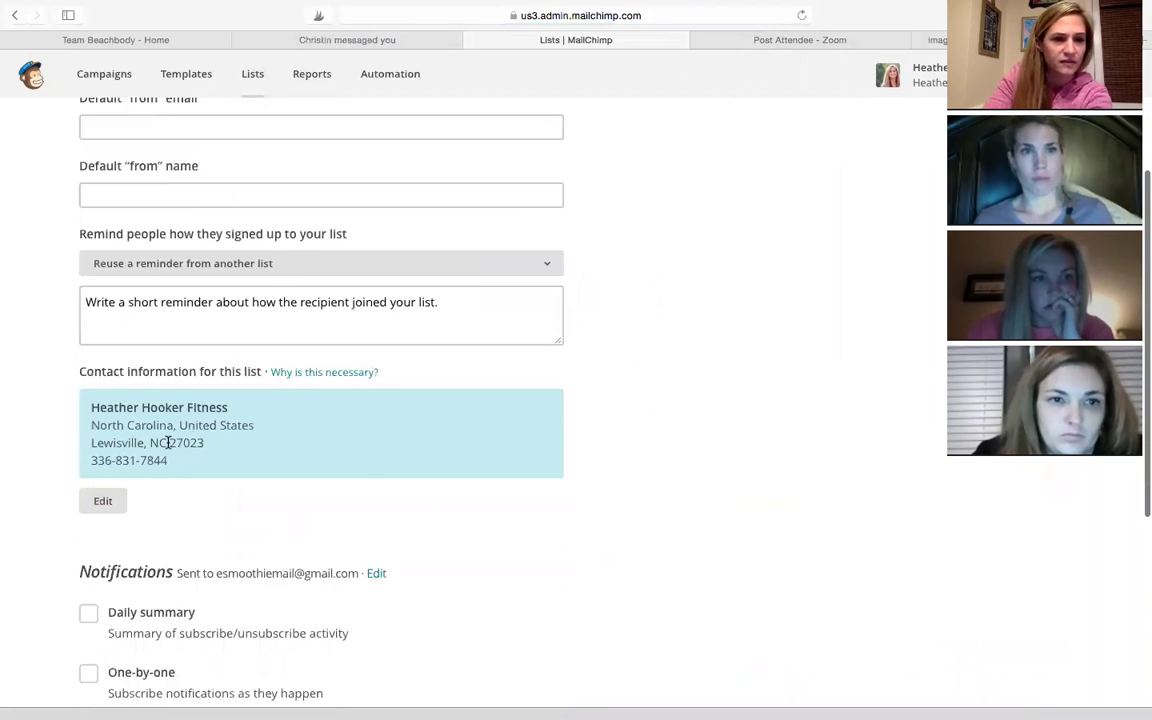
pyautogui.scroll(-5, 310, 507)
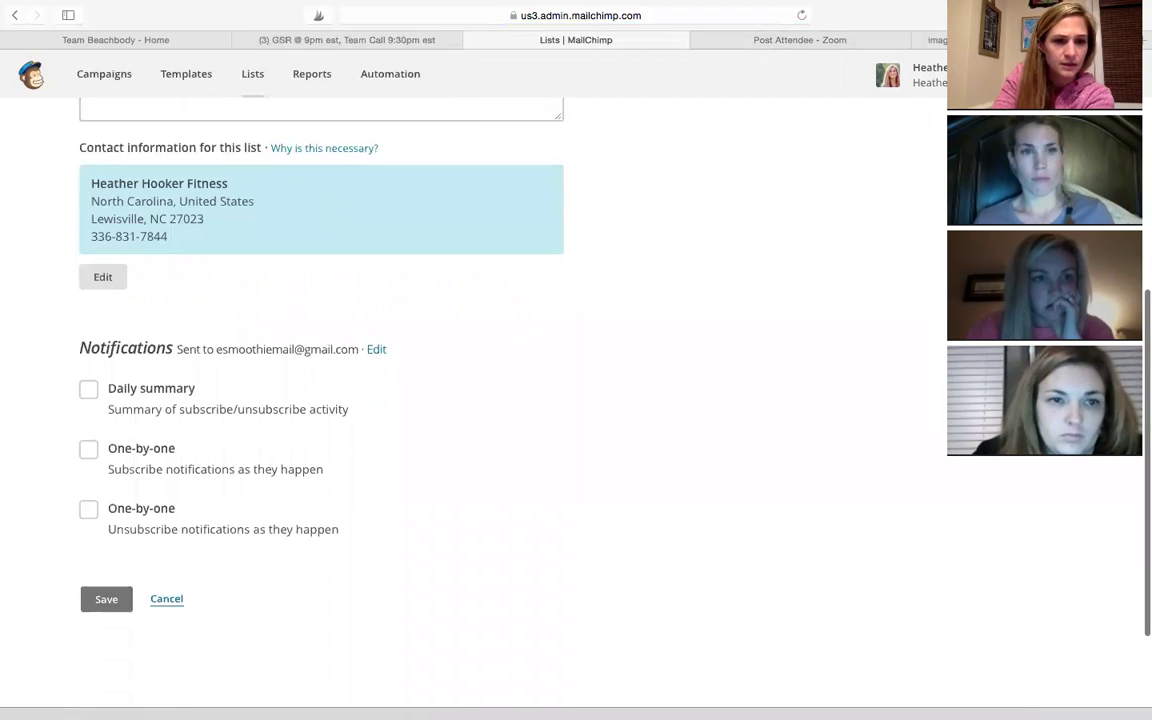
pyautogui.click(164, 630)
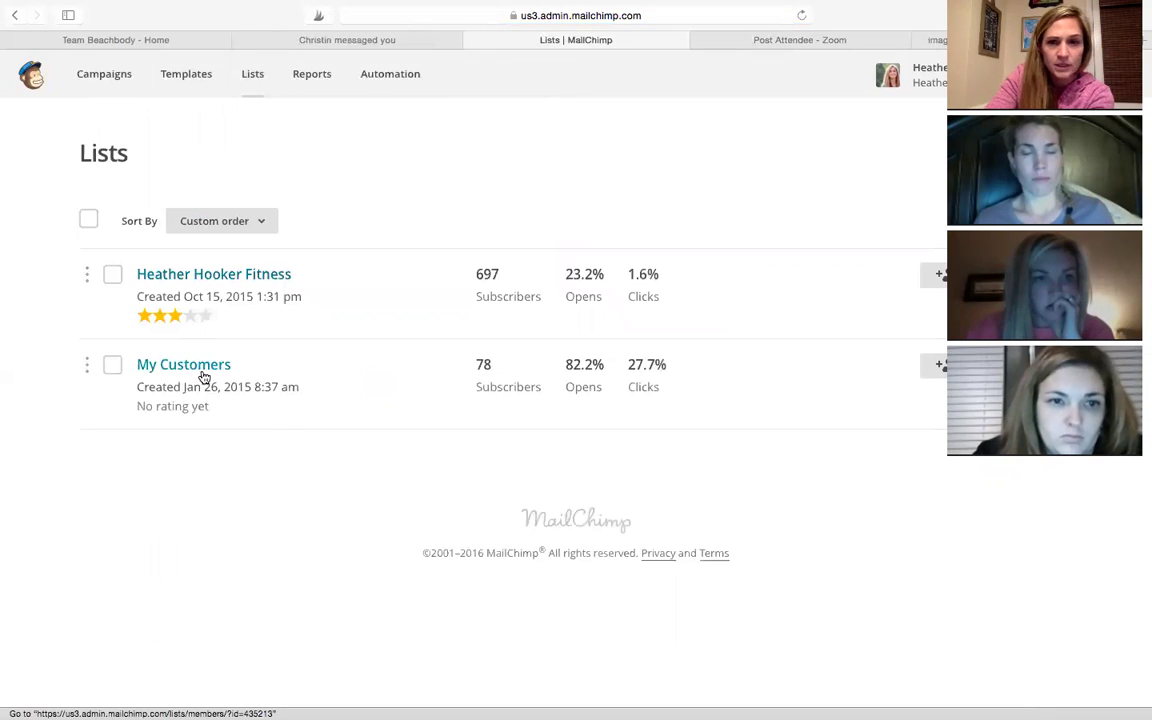
# Open the My Customers list with 78 subscribers, then go to Automation
pyautogui.click(203, 375)
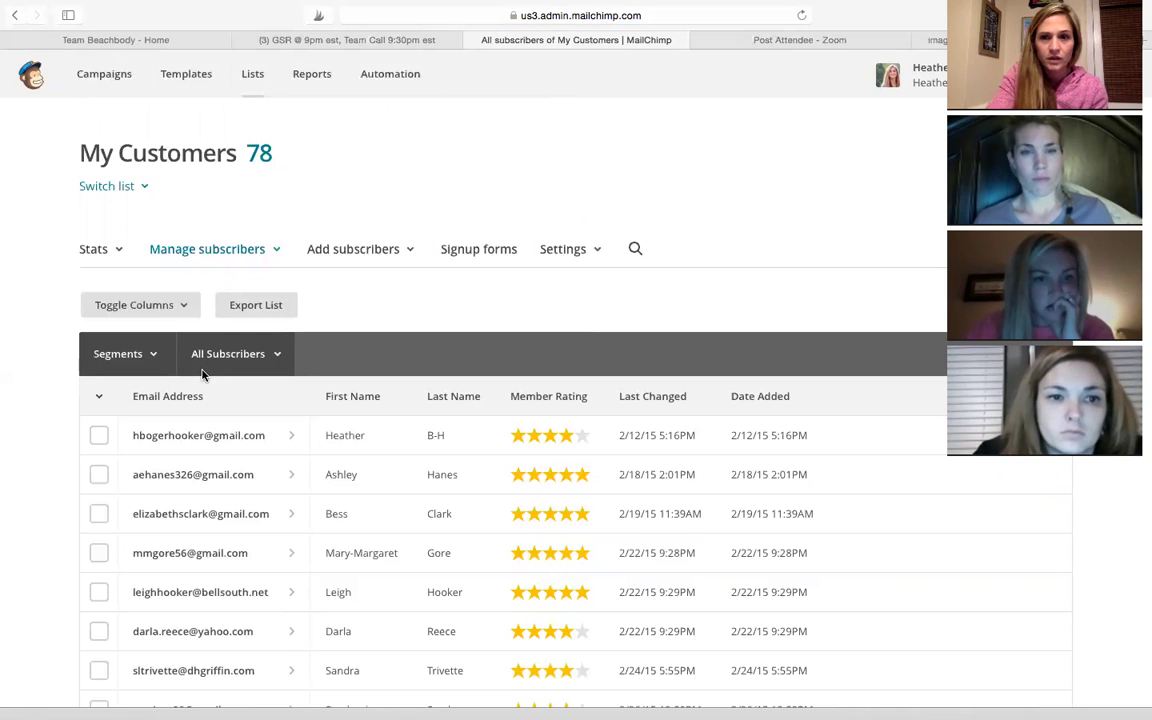
pyautogui.click(397, 77)
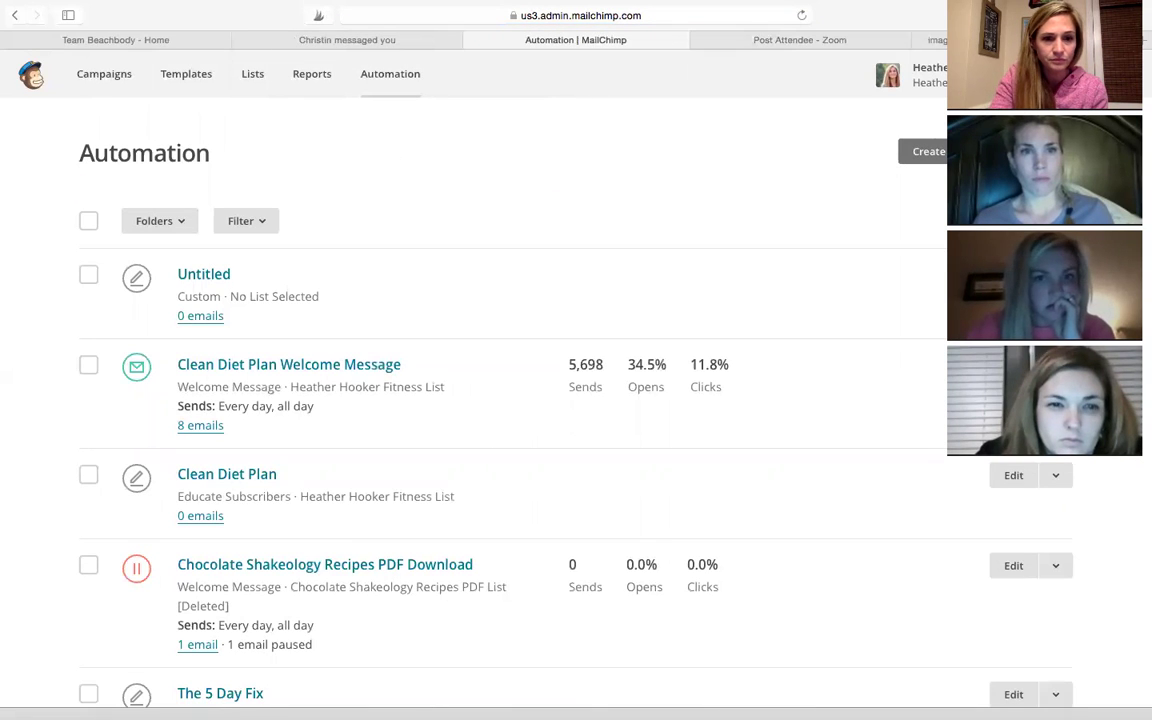
# Go to the second page of automations and open the Congratulations workflow for My Customers
pyautogui.scroll(-10, 42, 216)
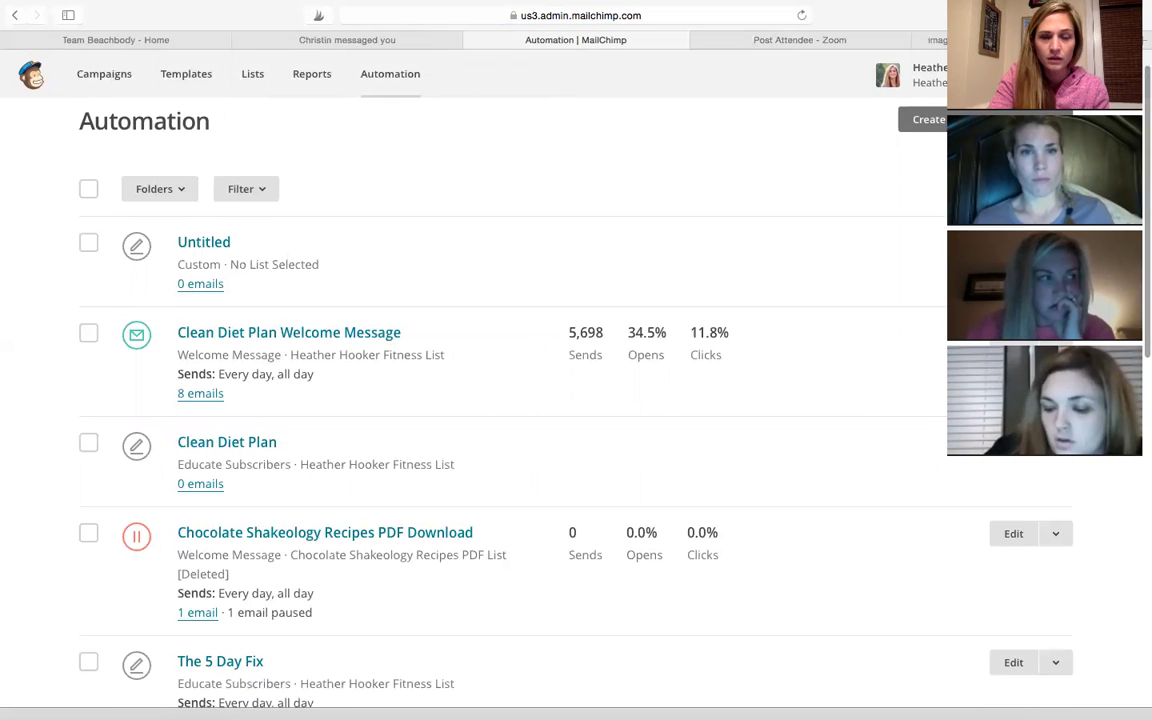
pyautogui.scroll(-8, 550, 400)
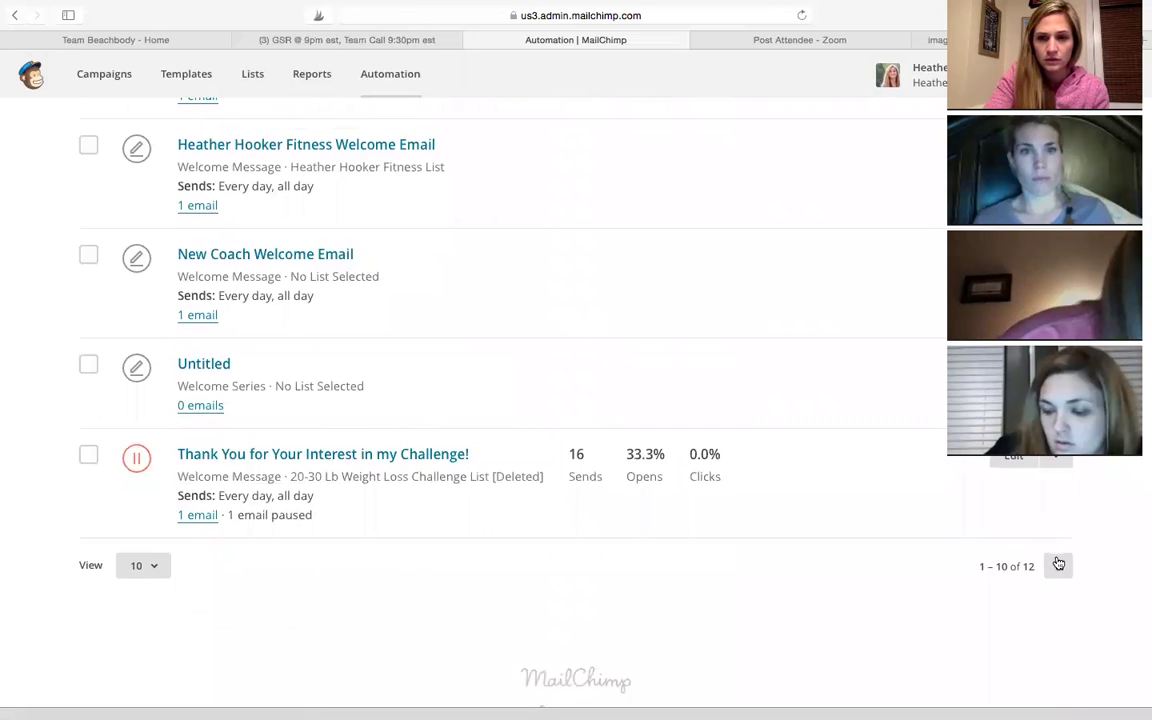
pyautogui.click(1058, 566)
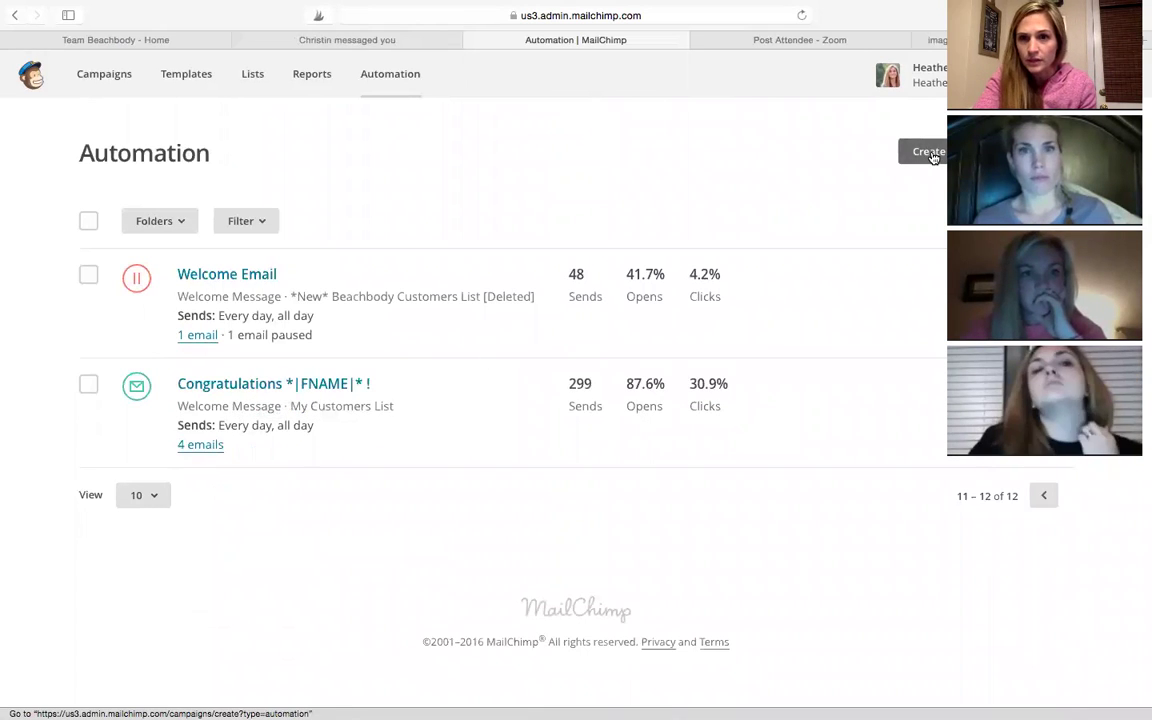
pyautogui.click(313, 386)
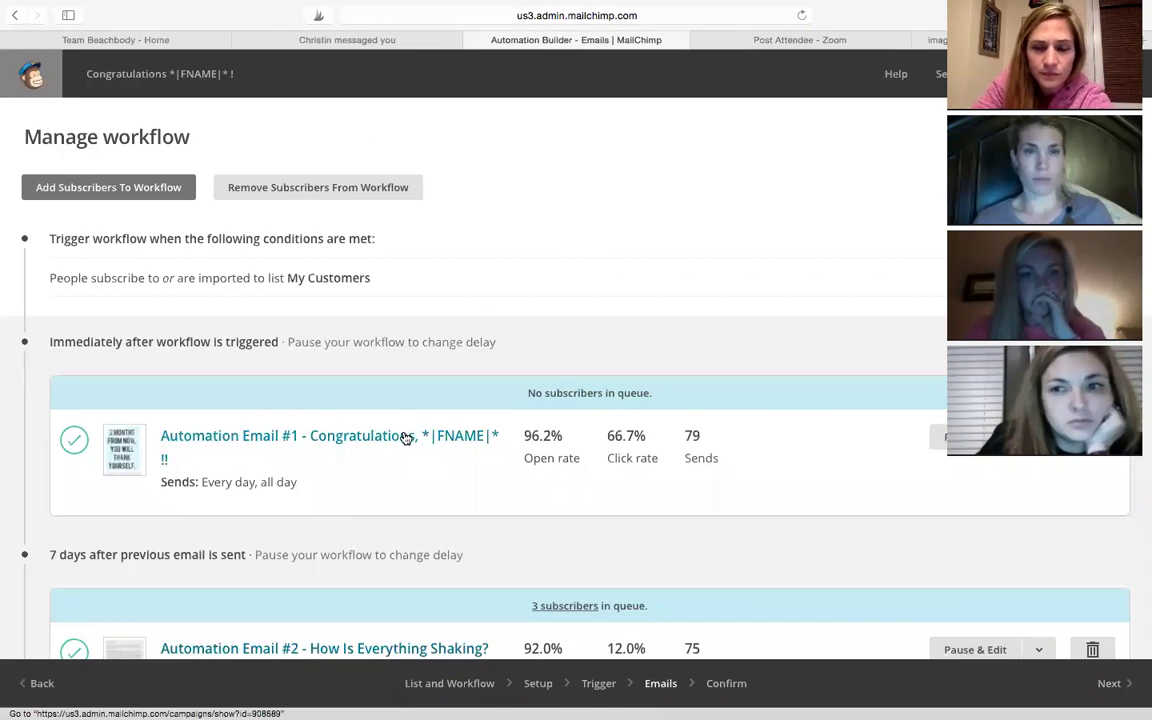
# Preview Automation Email #1, the '3 MONTHS FROM NOW' Congratulations message, reading through to the signature
pyautogui.click(447, 440)
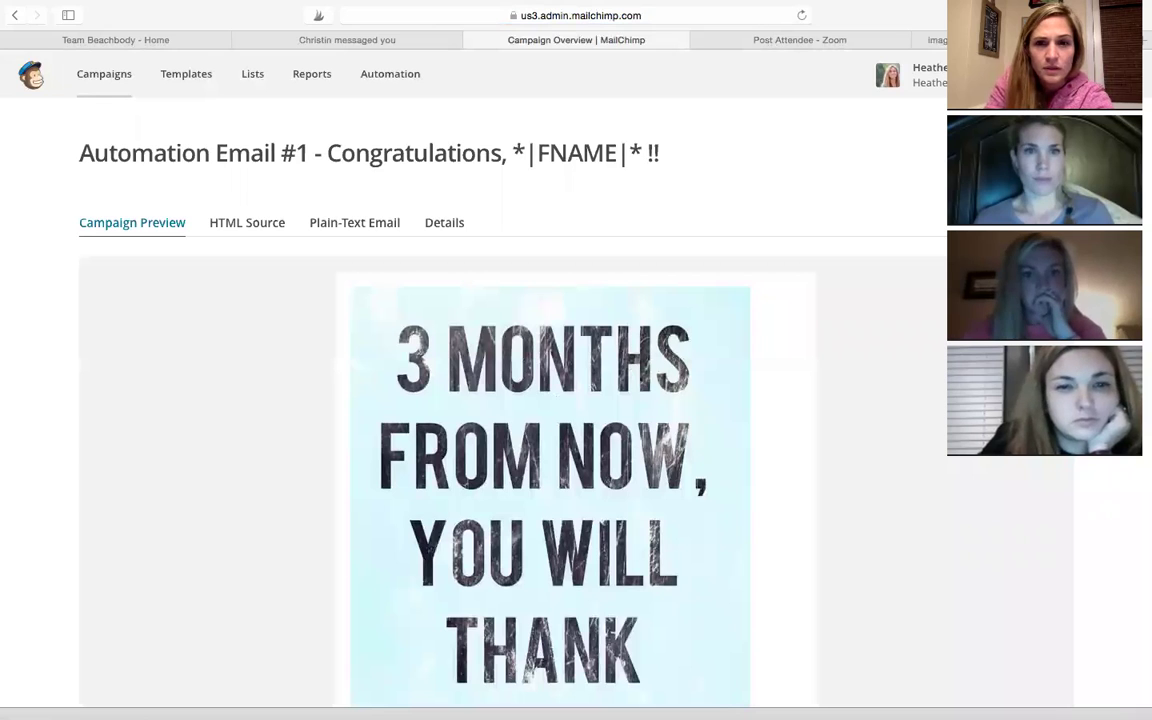
pyautogui.scroll(-4, 550, 400)
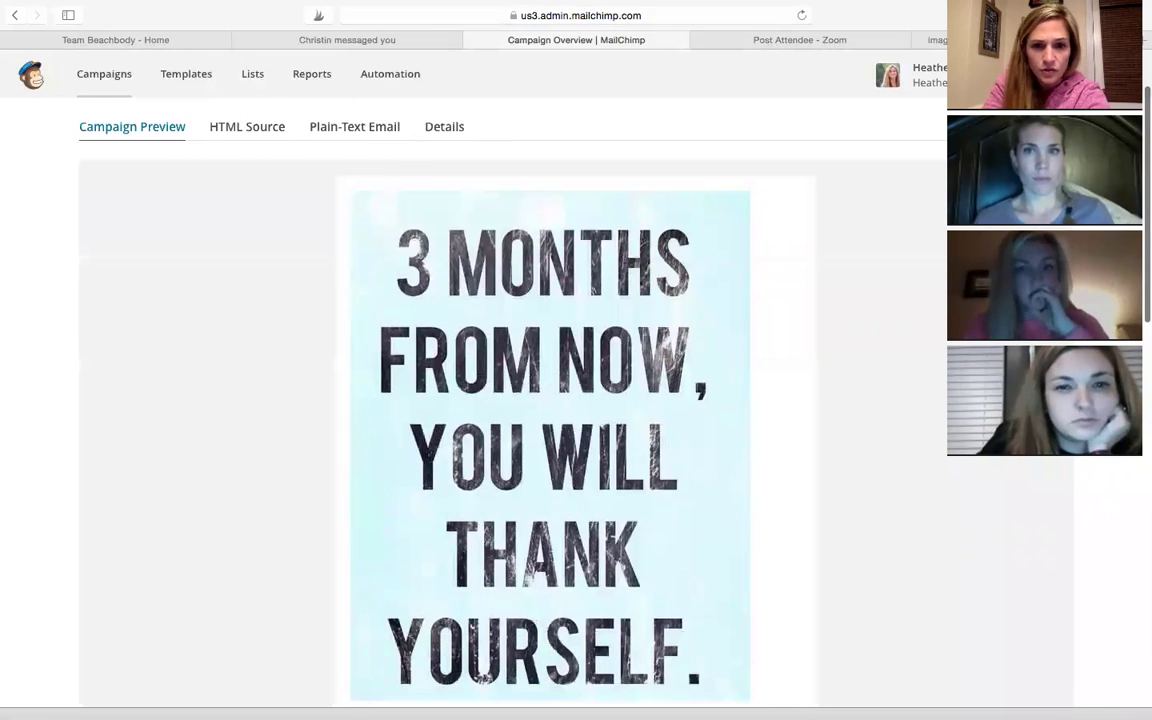
pyautogui.scroll(-3, 576, 400)
pyautogui.scroll(1, 576, 400)
pyautogui.scroll(-6, 829, 335)
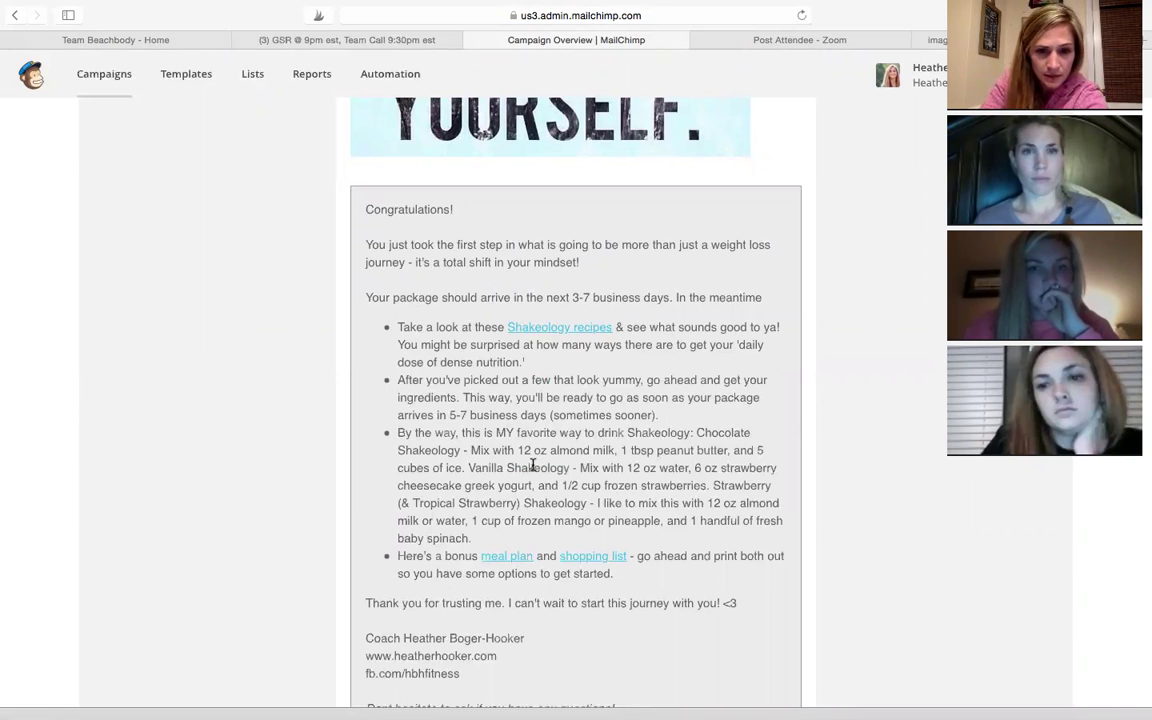
pyautogui.scroll(-3, 613, 513)
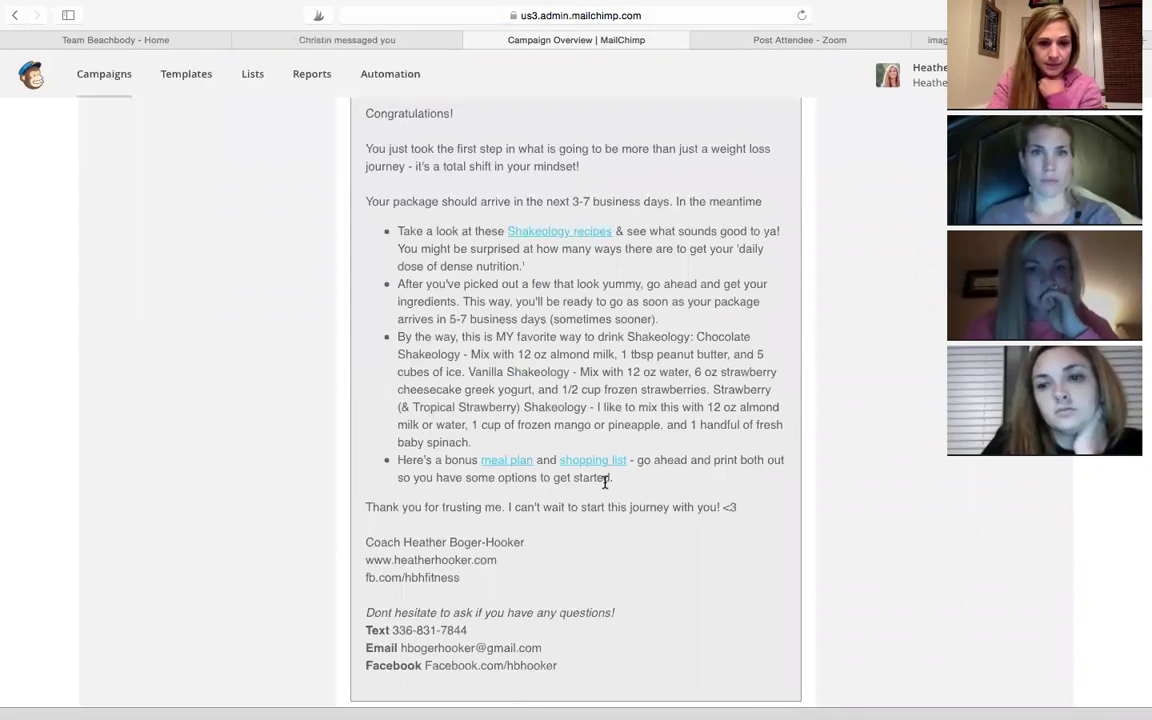
pyautogui.scroll(-3, 605, 482)
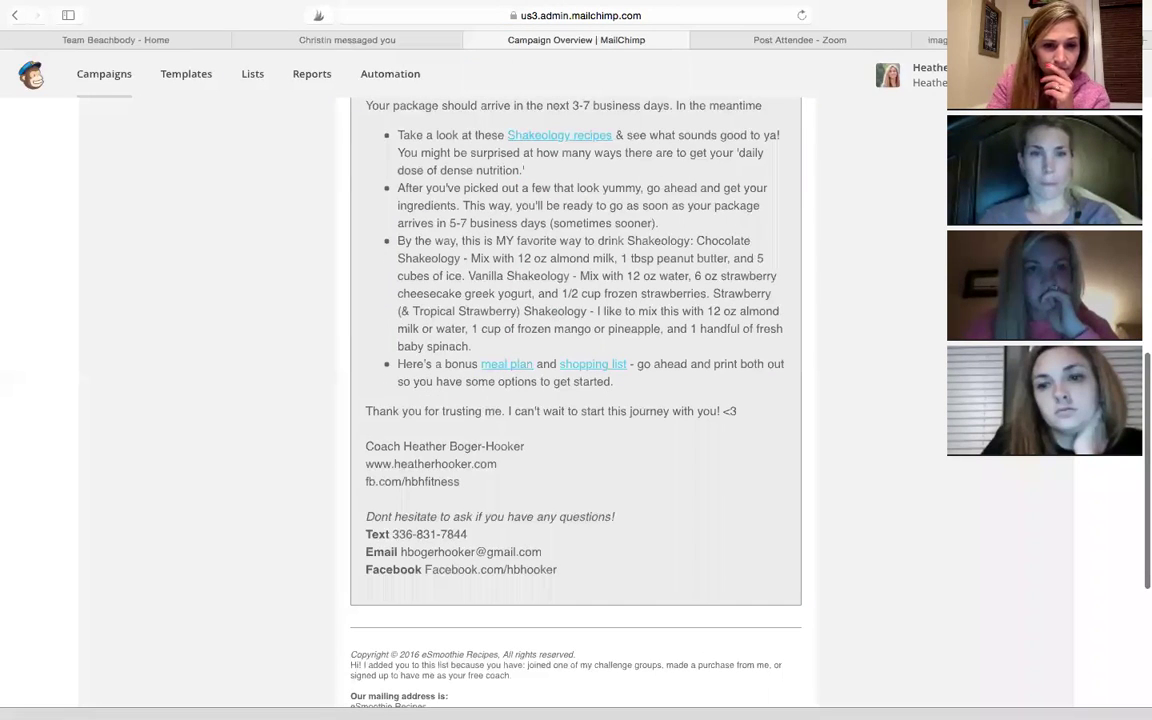
pyautogui.scroll(-2, 576, 400)
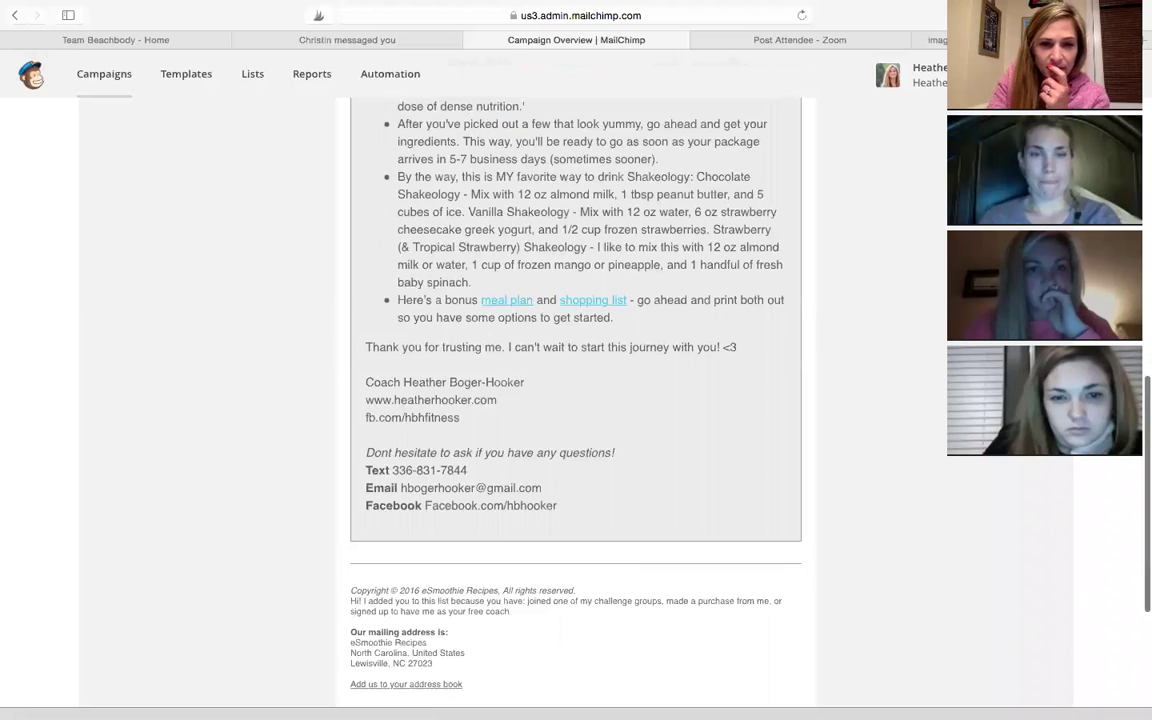
pyautogui.scroll(5, 576, 400)
pyautogui.scroll(10, 576, 400)
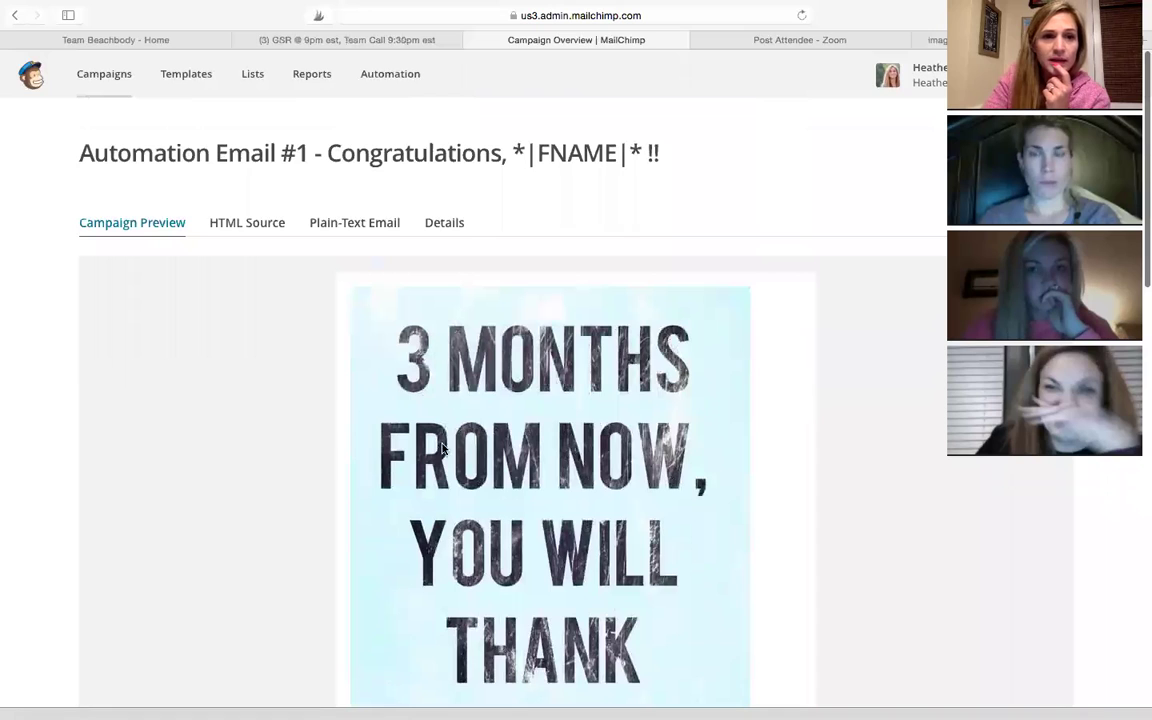
# Return to the workflow and preview Automation Email #2, 'How Is Everything Shaking? ;)'
pyautogui.click(15, 15)
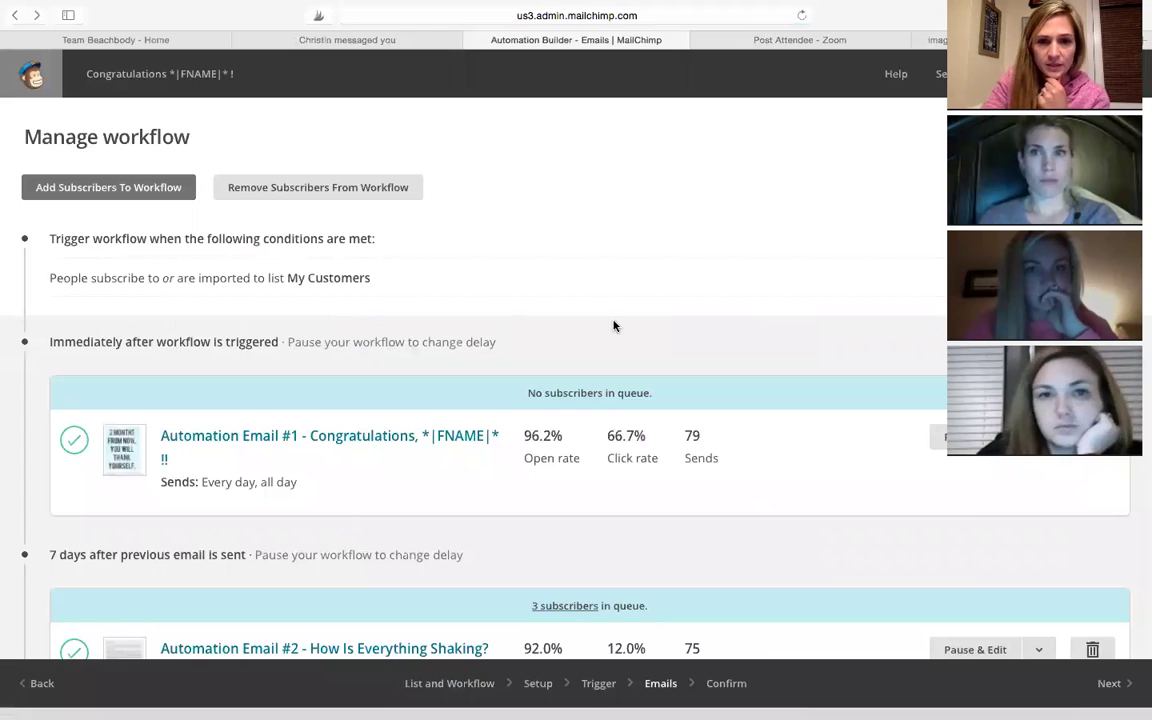
pyautogui.scroll(-5, 628, 339)
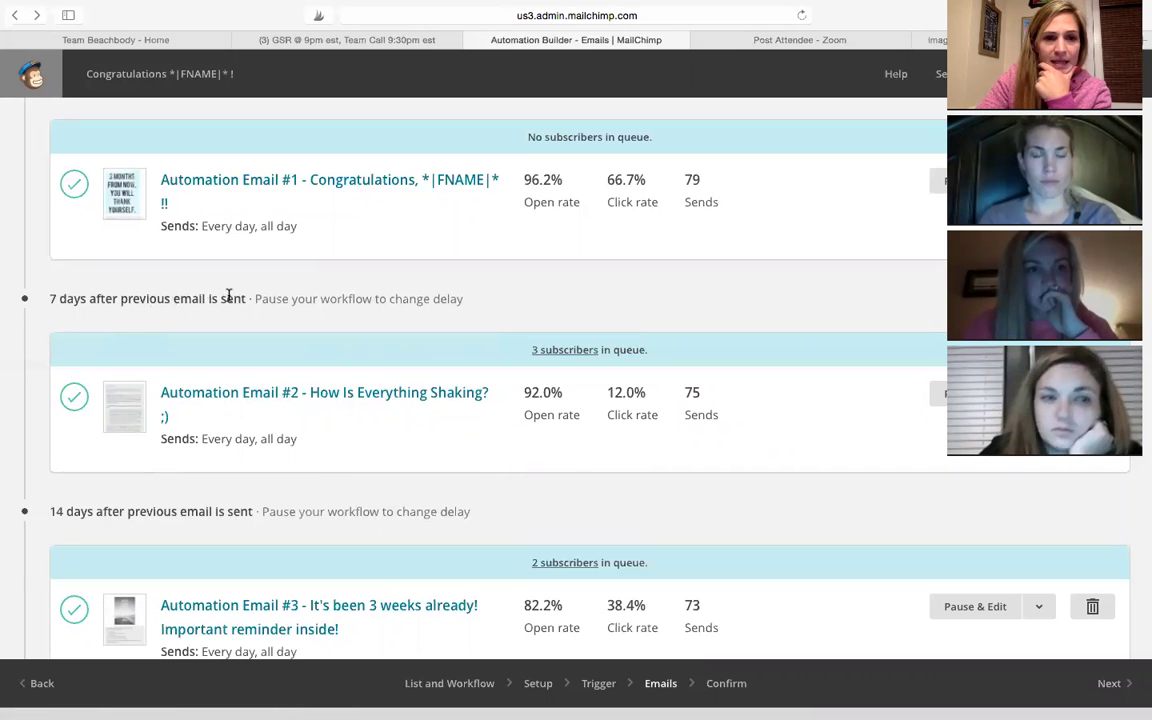
pyautogui.click(338, 400)
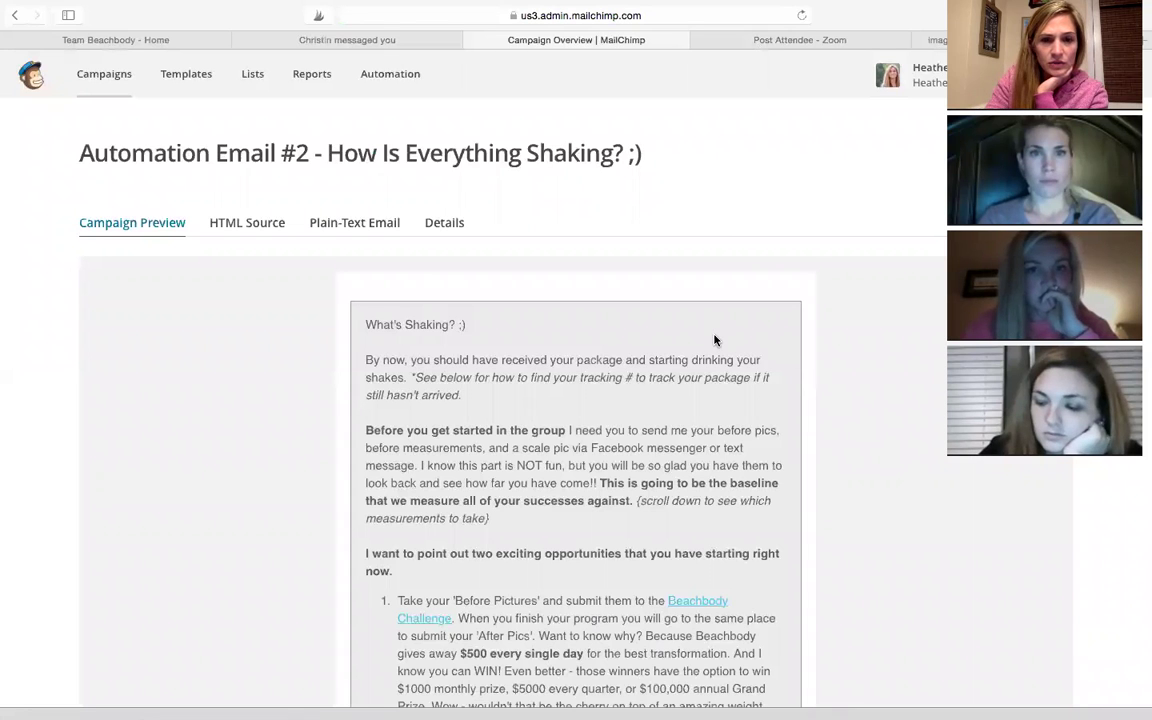
# Scroll into the email preview and take the browser out of full screen
pyautogui.scroll(-2, 714, 341)
pyautogui.scroll(-2, 575, 400)
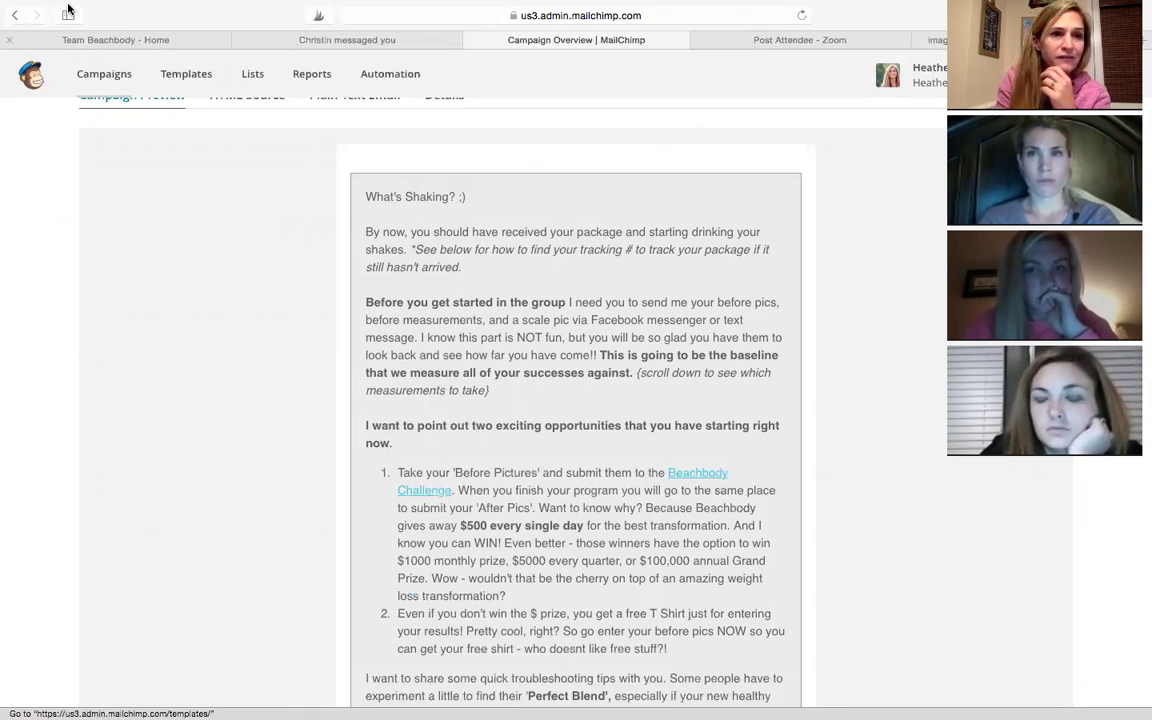
pyautogui.moveTo(38, 27)
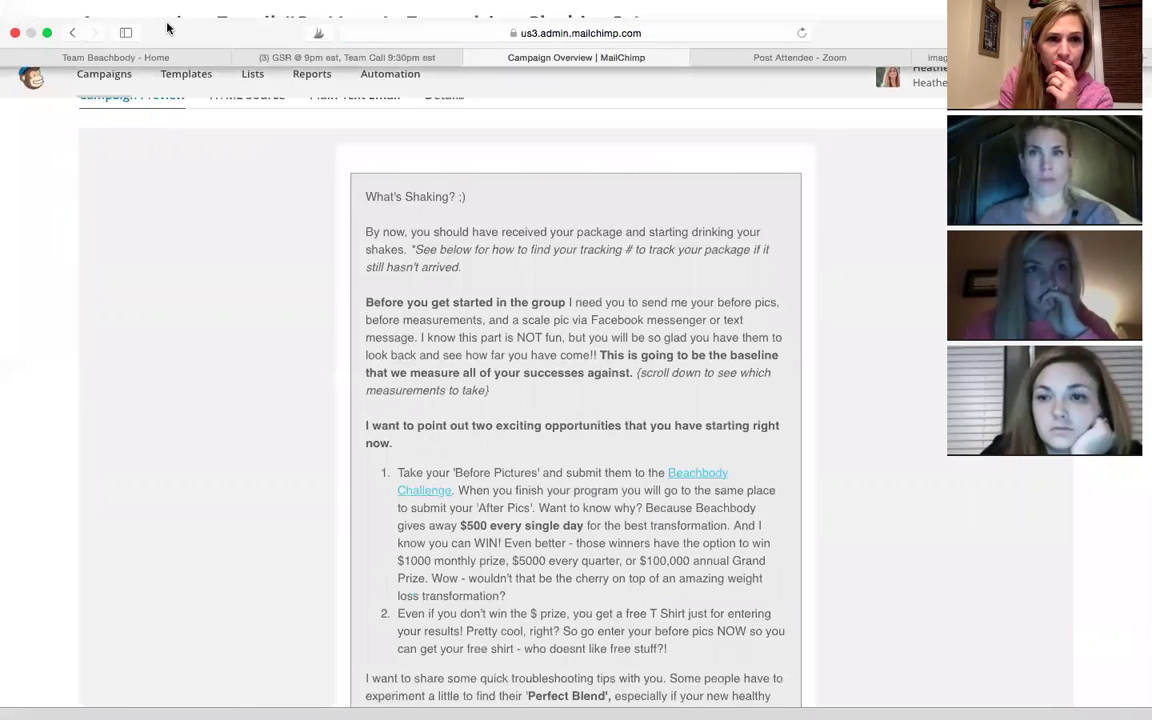
pyautogui.click(46, 33)
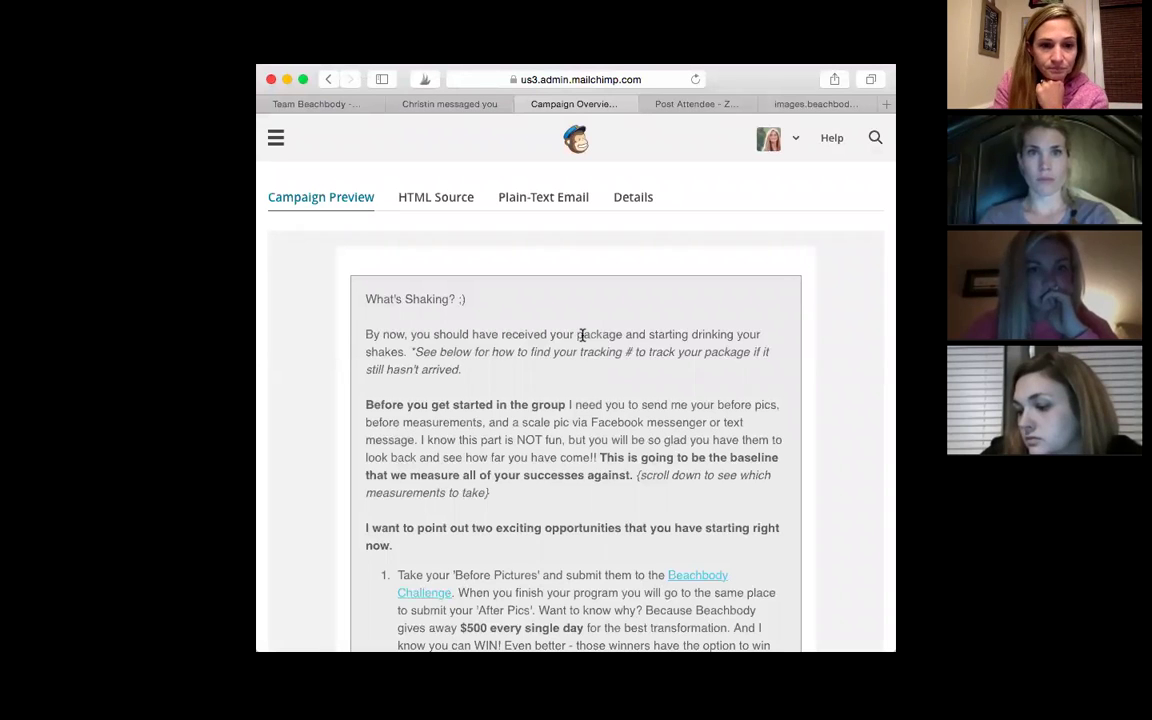
# Read past the Measurement Tracker to the 'Where is my dang package?' tips and footer
pyautogui.scroll(-5, 854, 527)
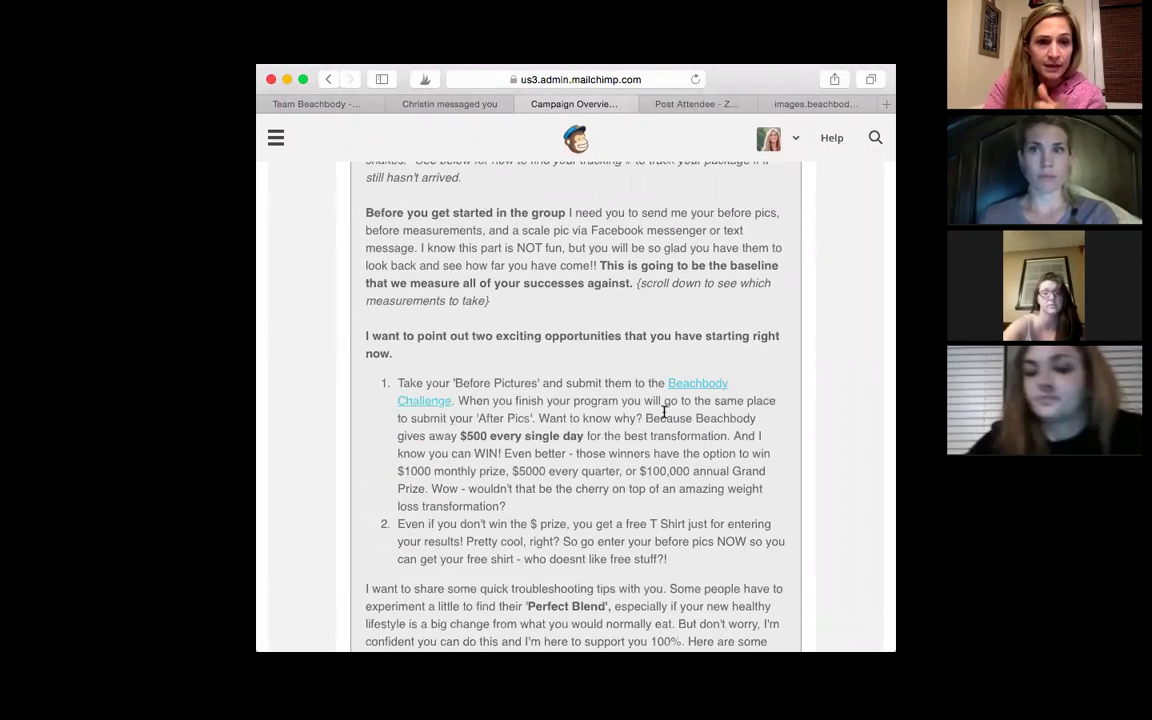
pyautogui.scroll(-1, 663, 406)
pyautogui.scroll(-4, 576, 406)
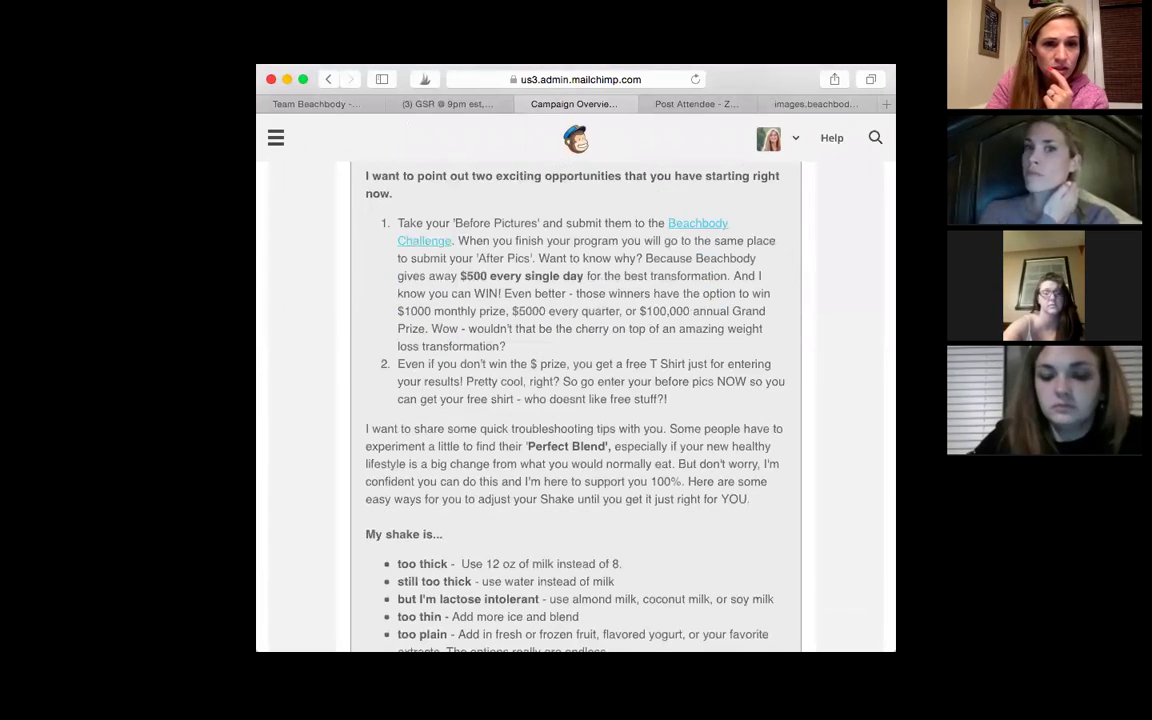
pyautogui.scroll(-8, 576, 406)
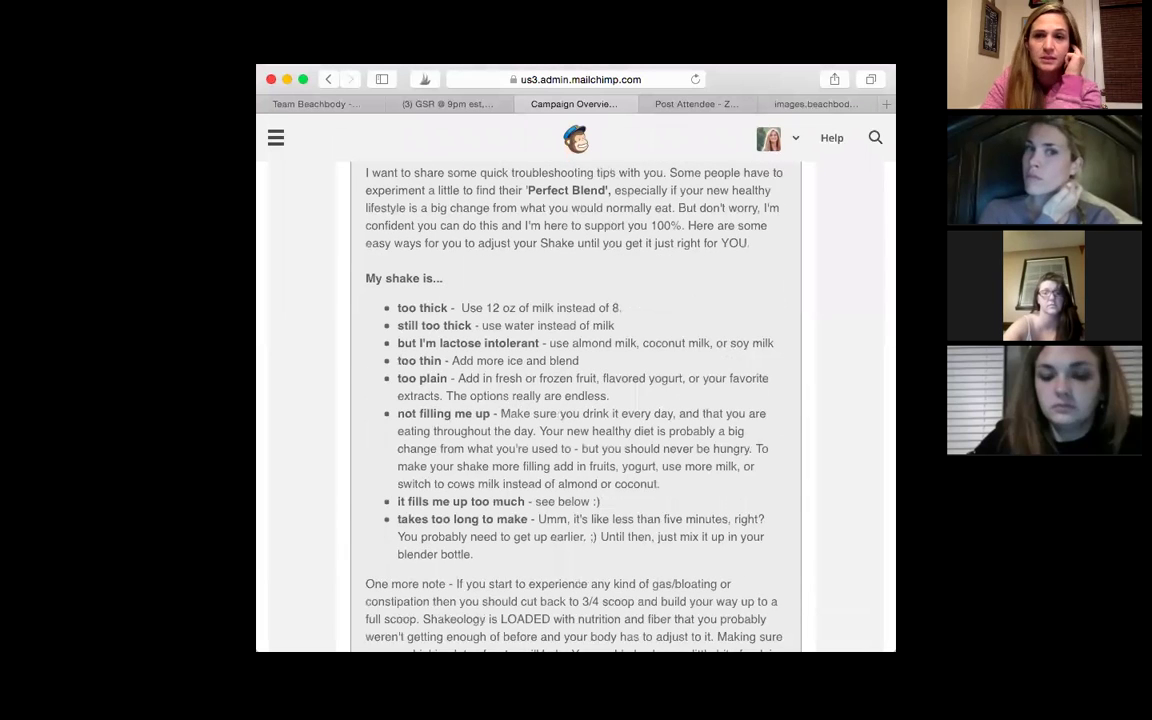
pyautogui.scroll(-2, 576, 406)
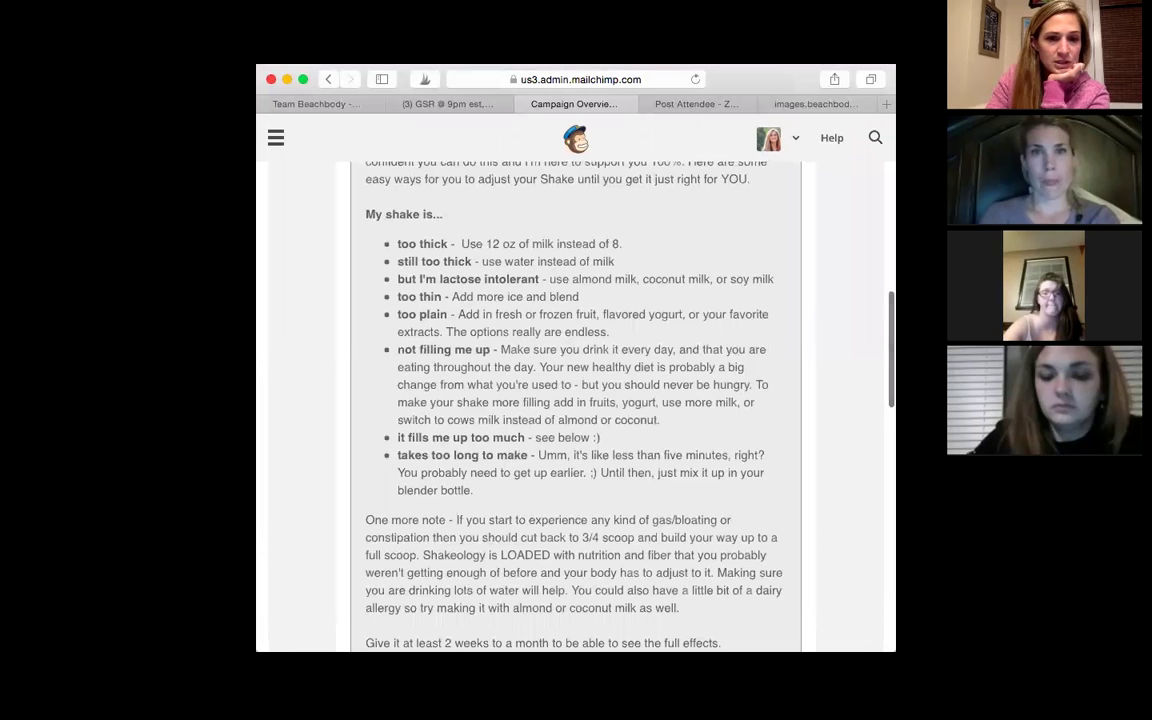
pyautogui.scroll(-7, 542, 360)
pyautogui.scroll(-1, 576, 400)
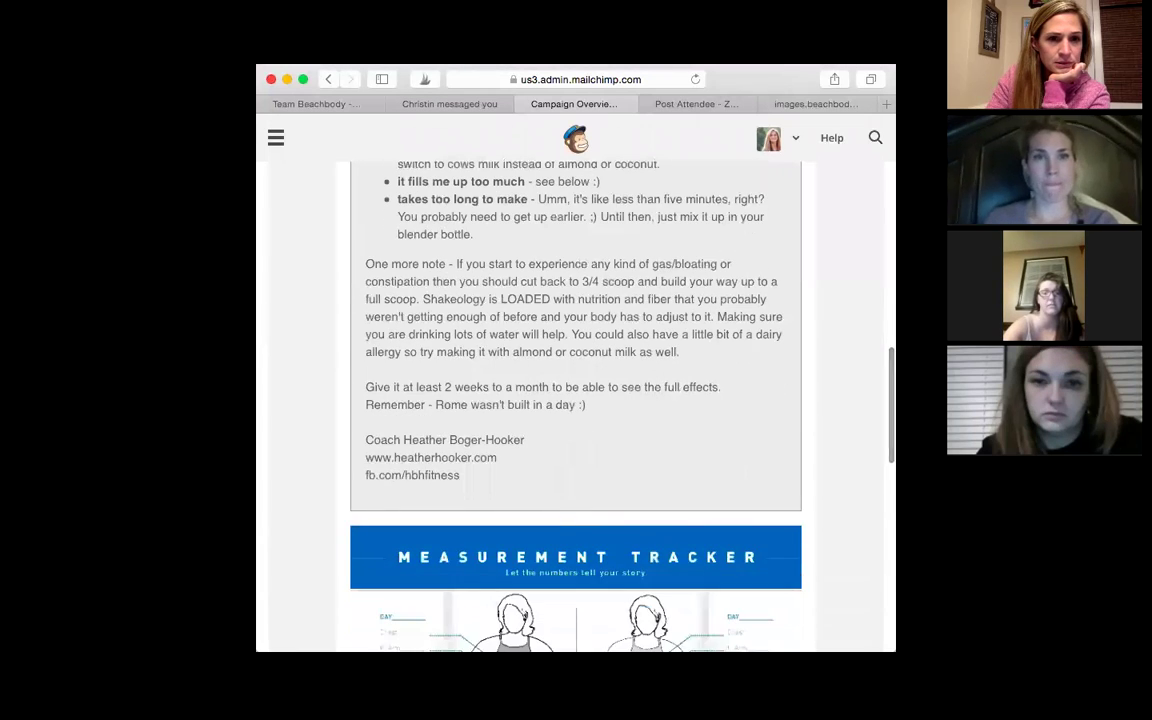
pyautogui.scroll(-1, 576, 400)
pyautogui.scroll(-11, 576, 400)
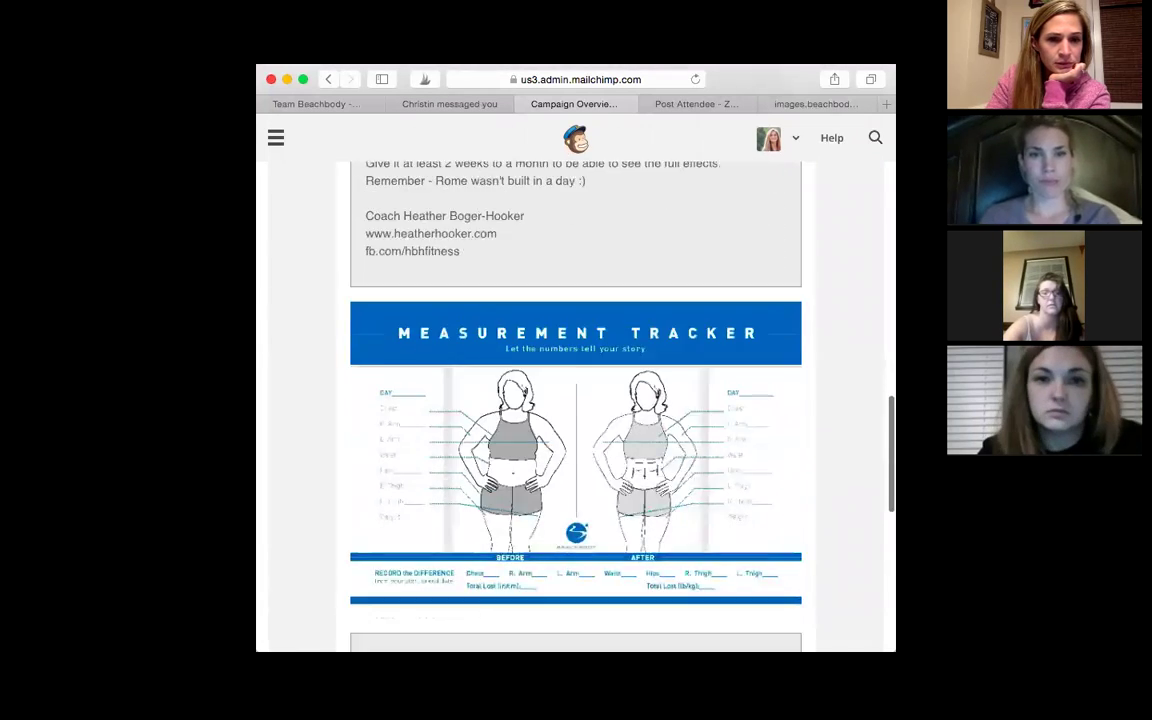
pyautogui.scroll(-2, 576, 400)
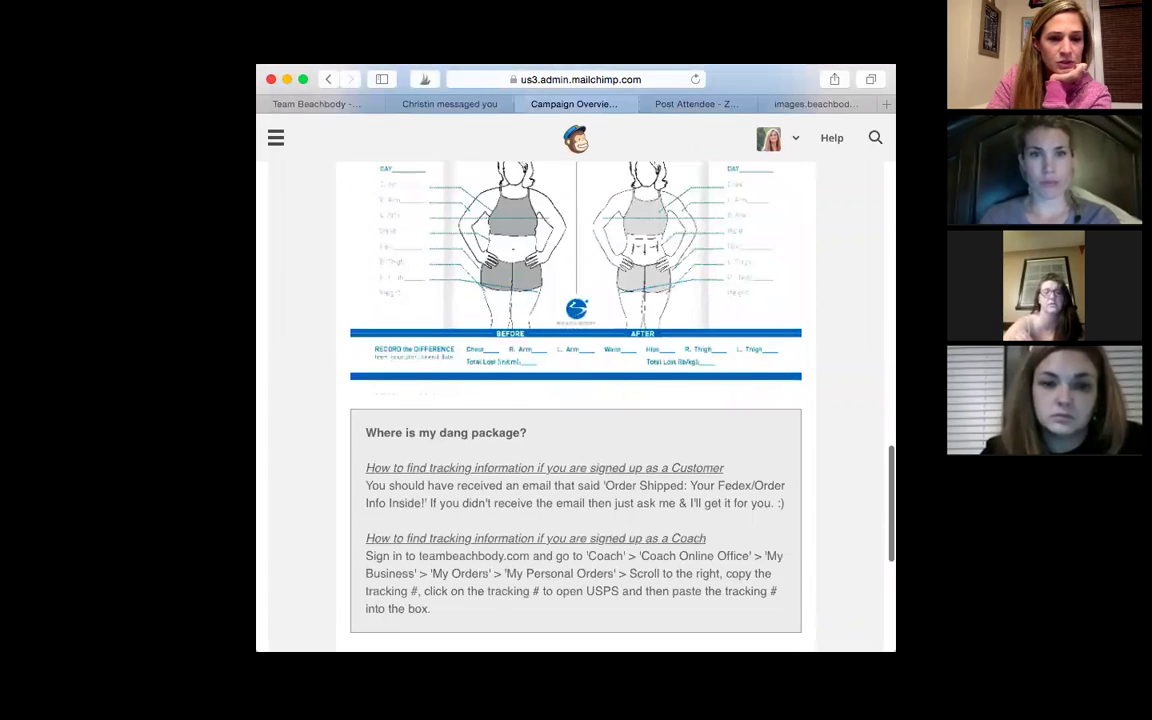
pyautogui.scroll(-4, 576, 400)
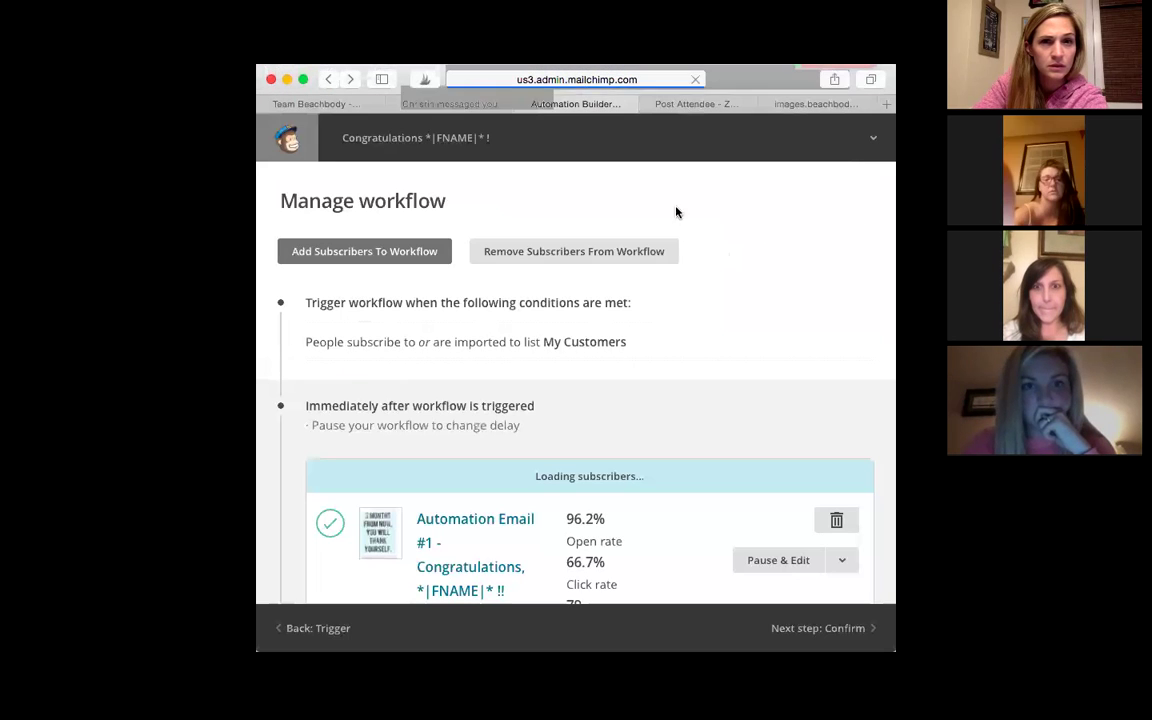
# Return to full screen and scroll the workflow's emails with their delays, open and click rates
pyautogui.press('ctrl+super+f')
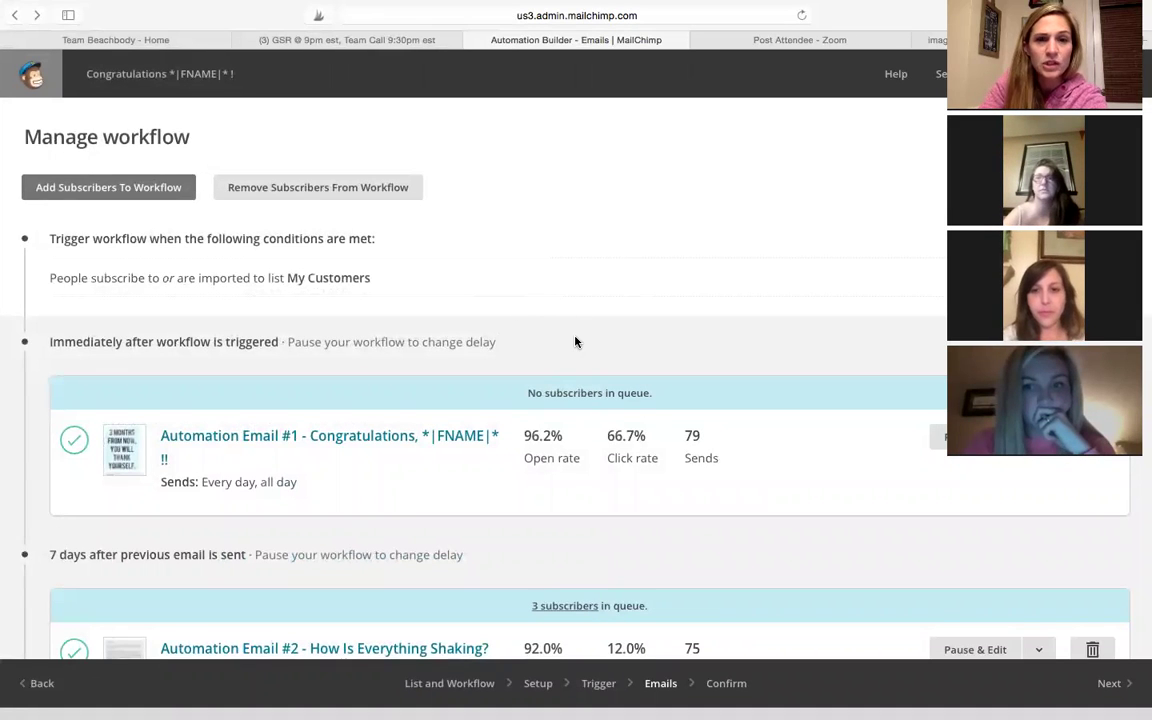
pyautogui.scroll(-3, 575, 342)
pyautogui.scroll(-7, 575, 342)
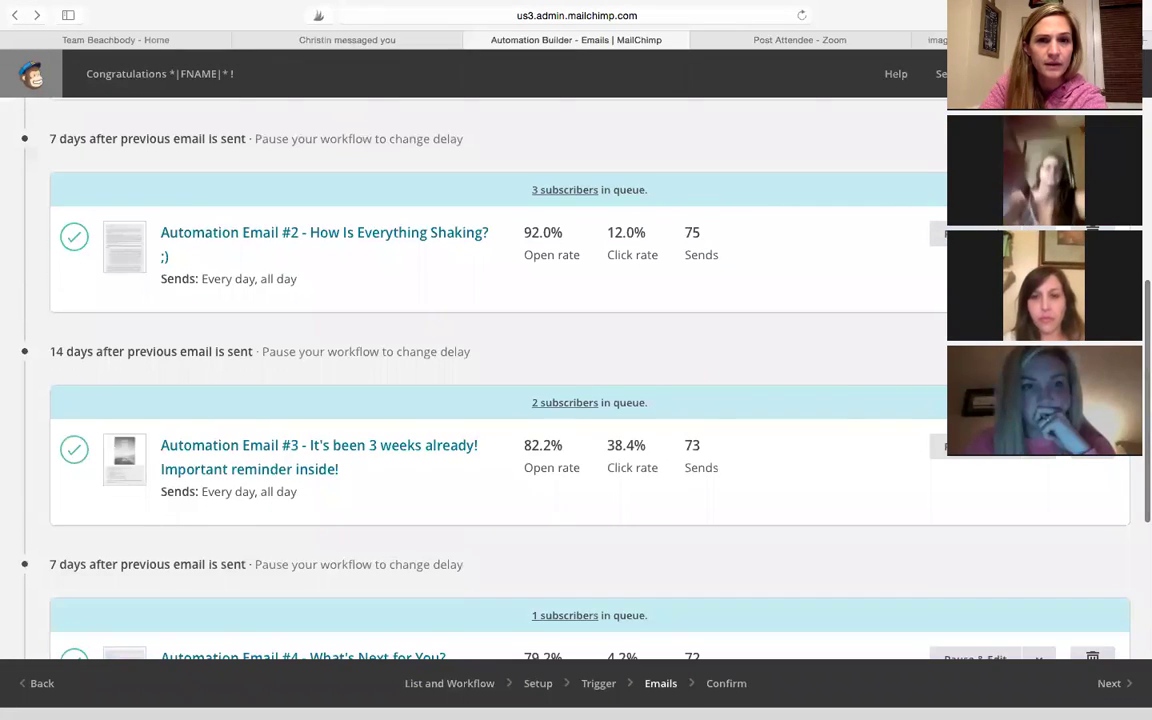
pyautogui.scroll(-2, 575, 342)
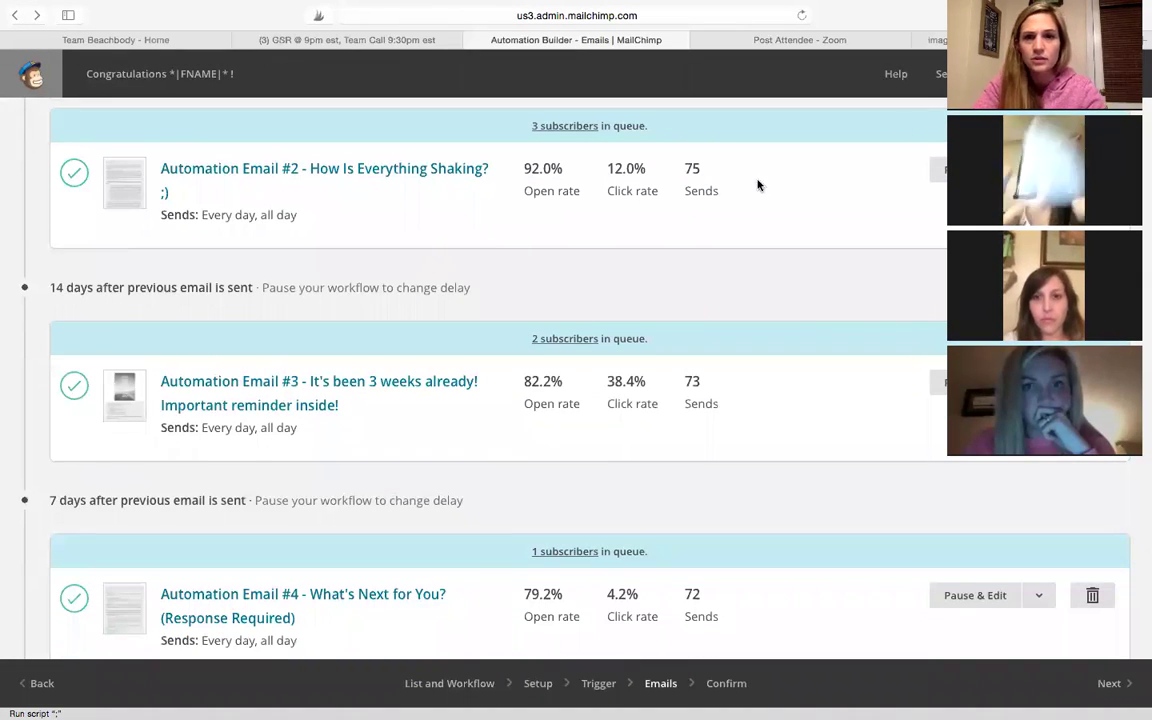
# Glance at the Zoom tab, then review Email #3's 82.2% open and 38.4% click rates
pyautogui.click(803, 40)
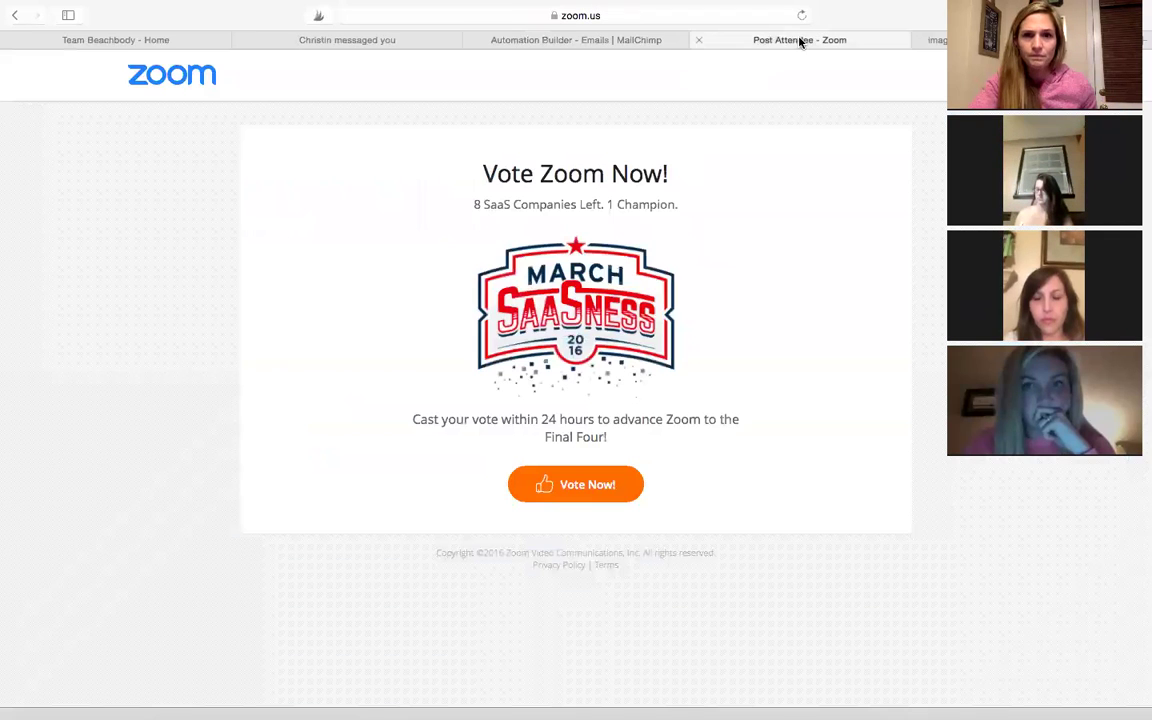
pyautogui.click(620, 40)
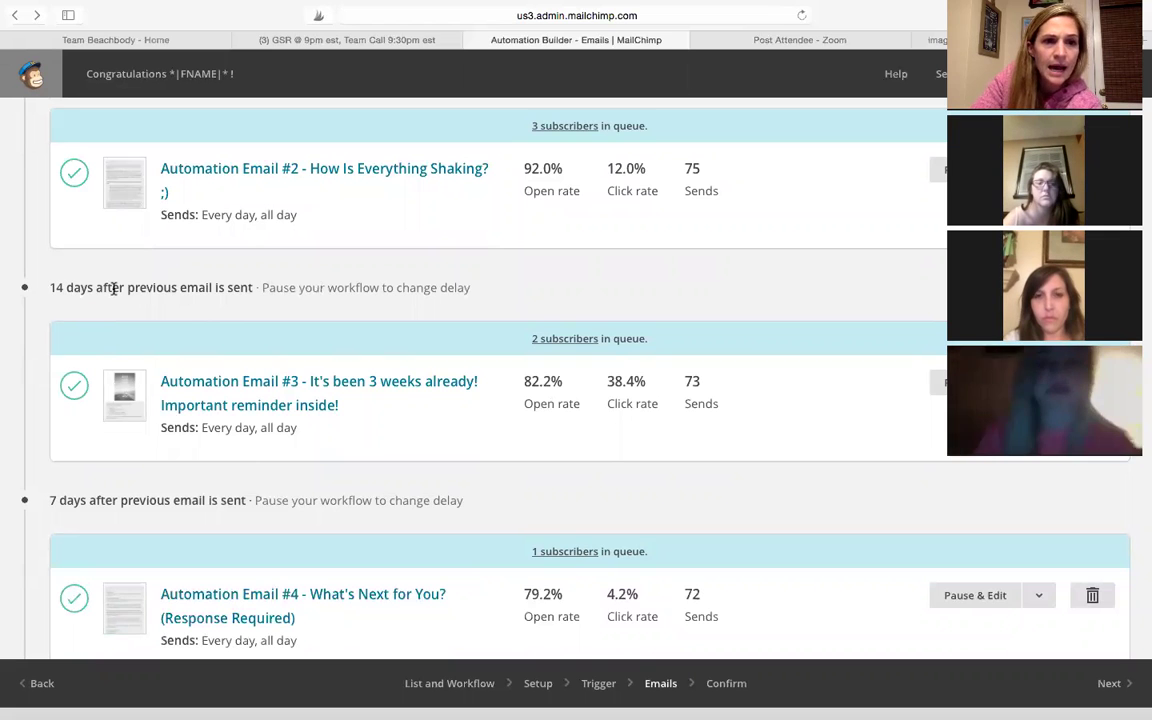
pyautogui.scroll(3, 139, 290)
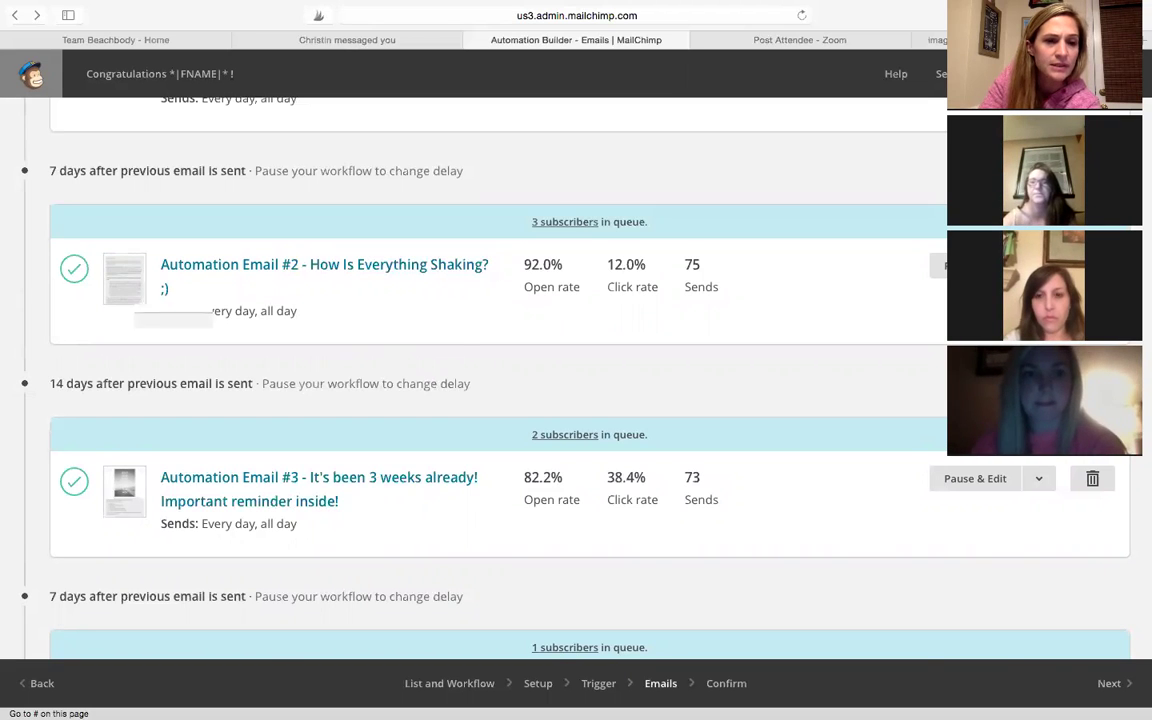
pyautogui.scroll(-2, 500, 380)
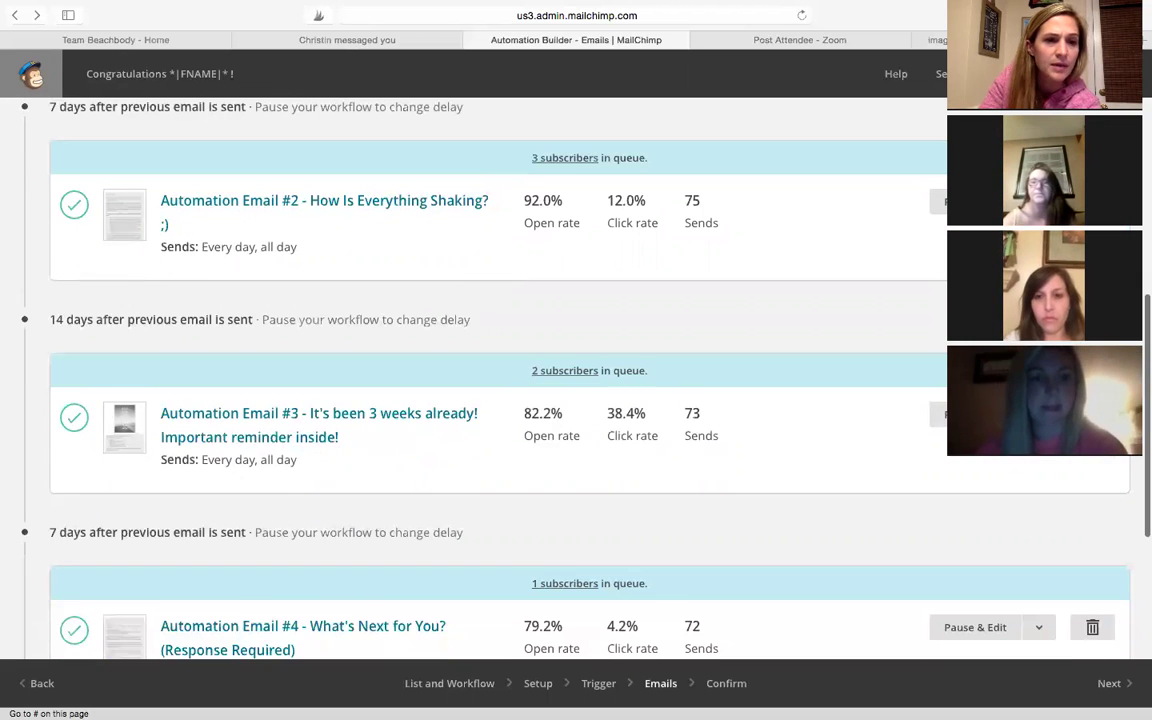
pyautogui.click(325, 420)
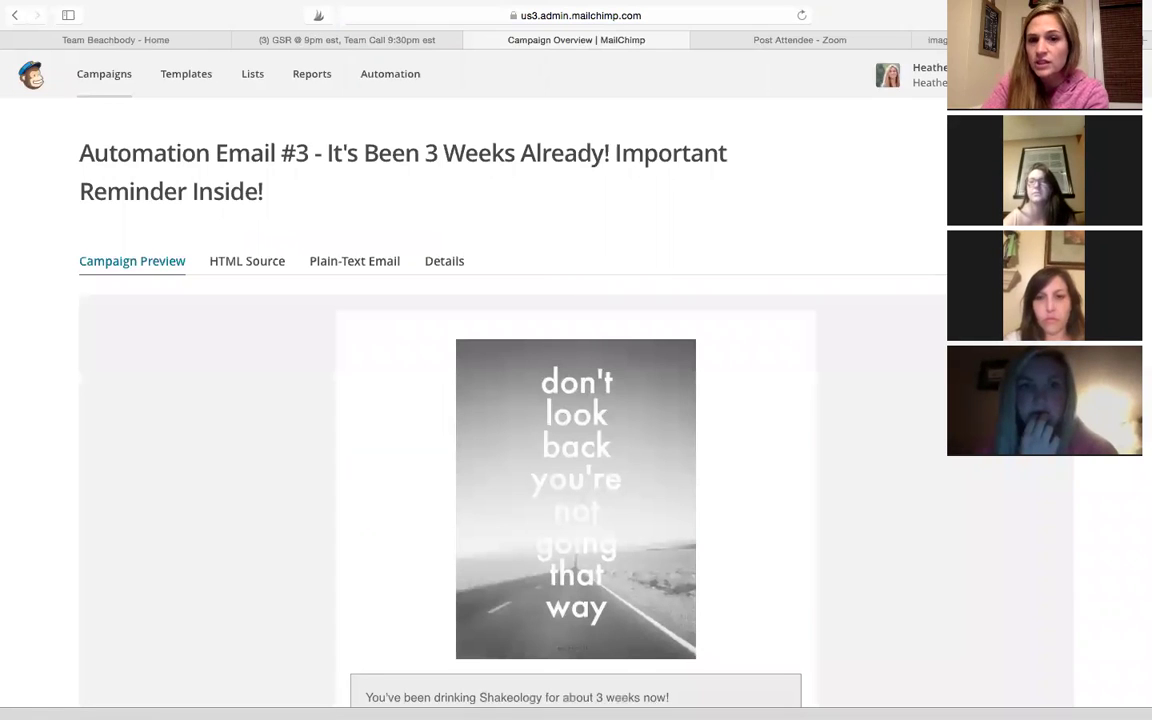
pyautogui.scroll(-6, 808, 388)
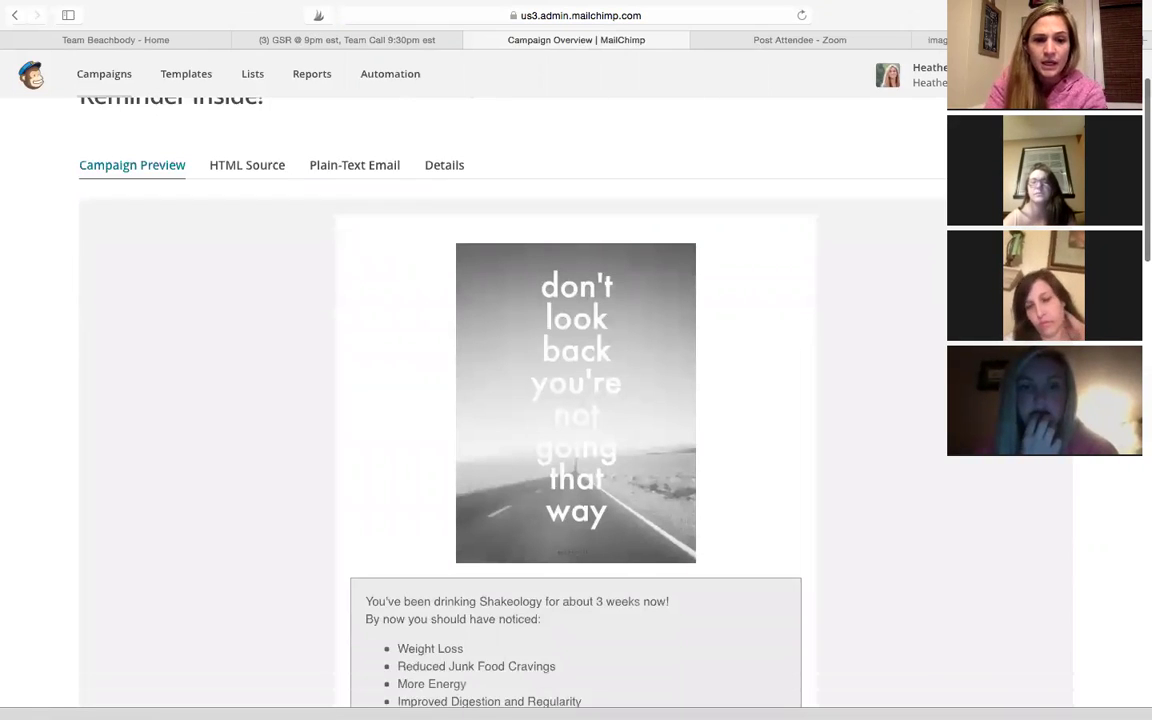
pyautogui.scroll(-1, 576, 400)
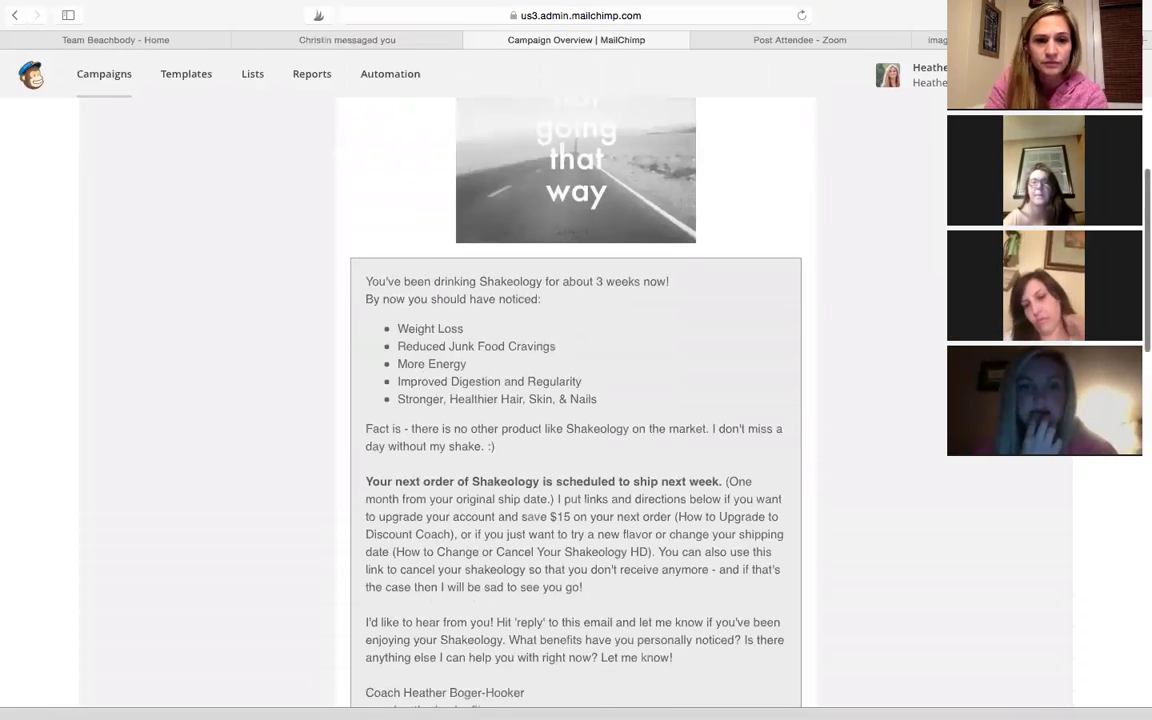
pyautogui.scroll(-1, 594, 288)
pyautogui.scroll(-5, 522, 381)
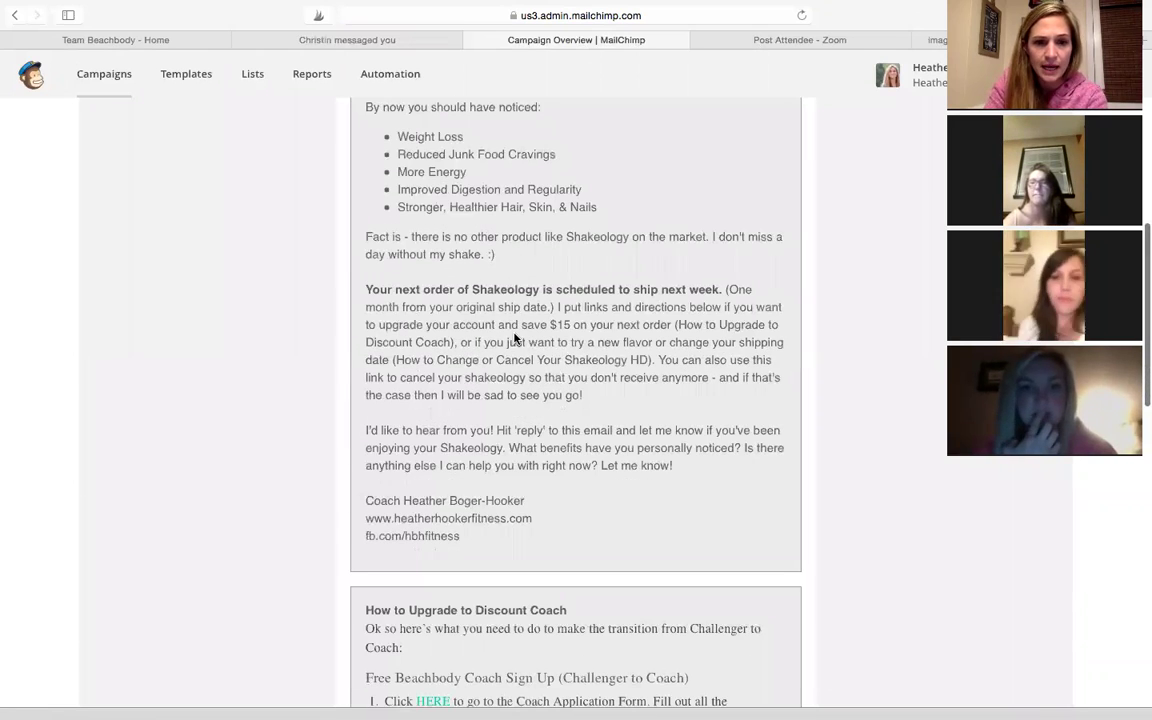
pyautogui.scroll(-6, 515, 340)
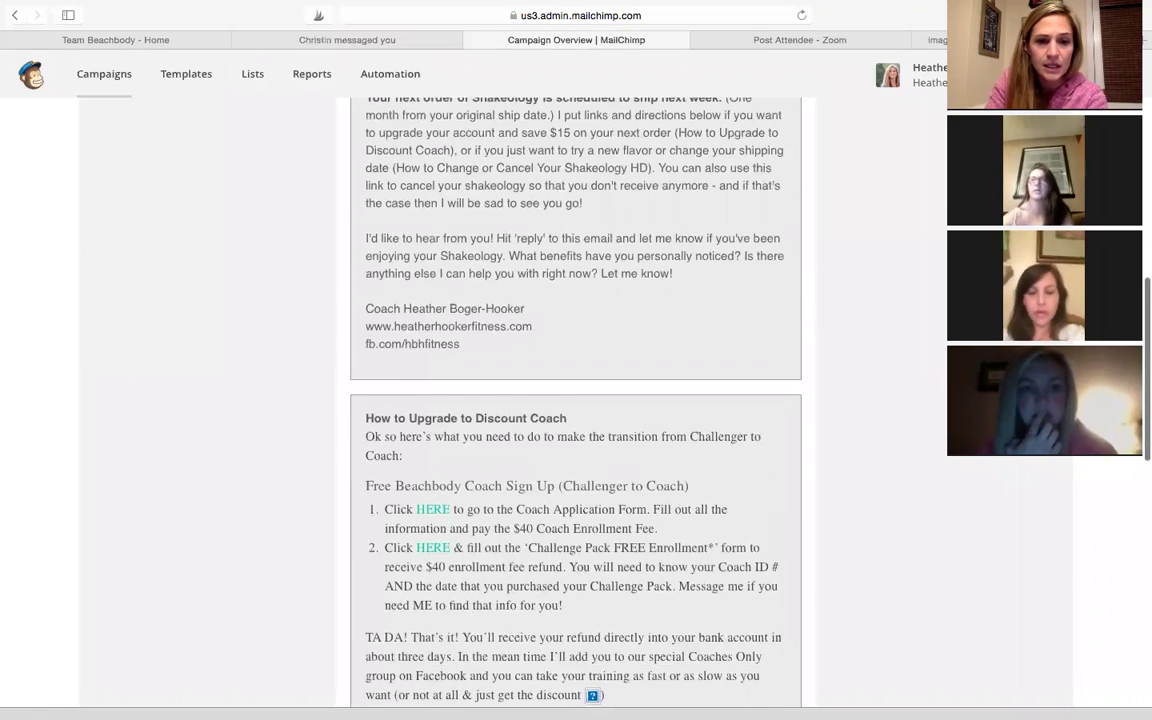
pyautogui.scroll(-5, 576, 400)
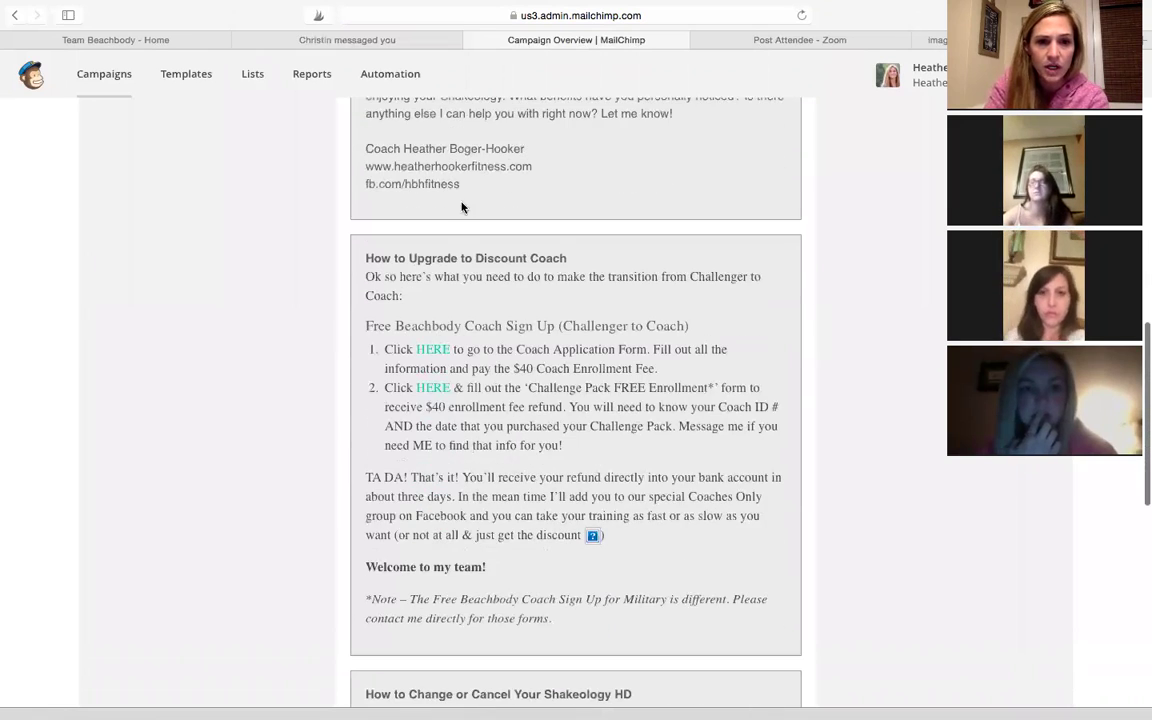
pyautogui.scroll(-8, 611, 418)
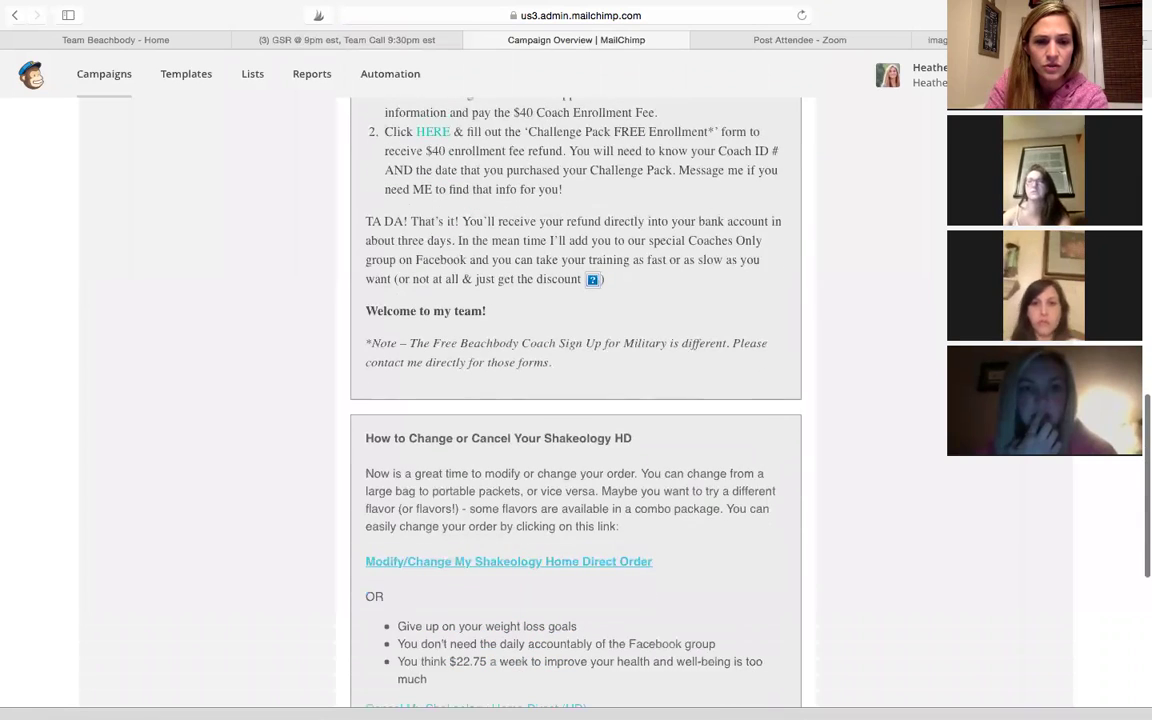
pyautogui.scroll(5, 576, 400)
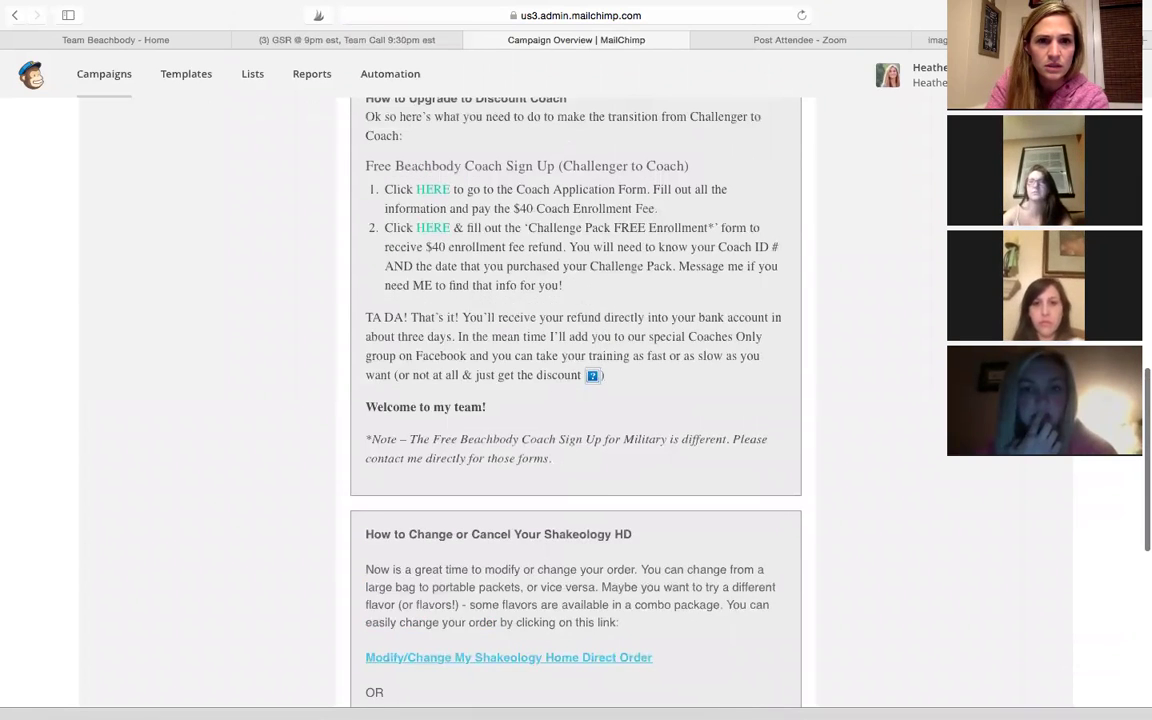
pyautogui.scroll(-11, 565, 385)
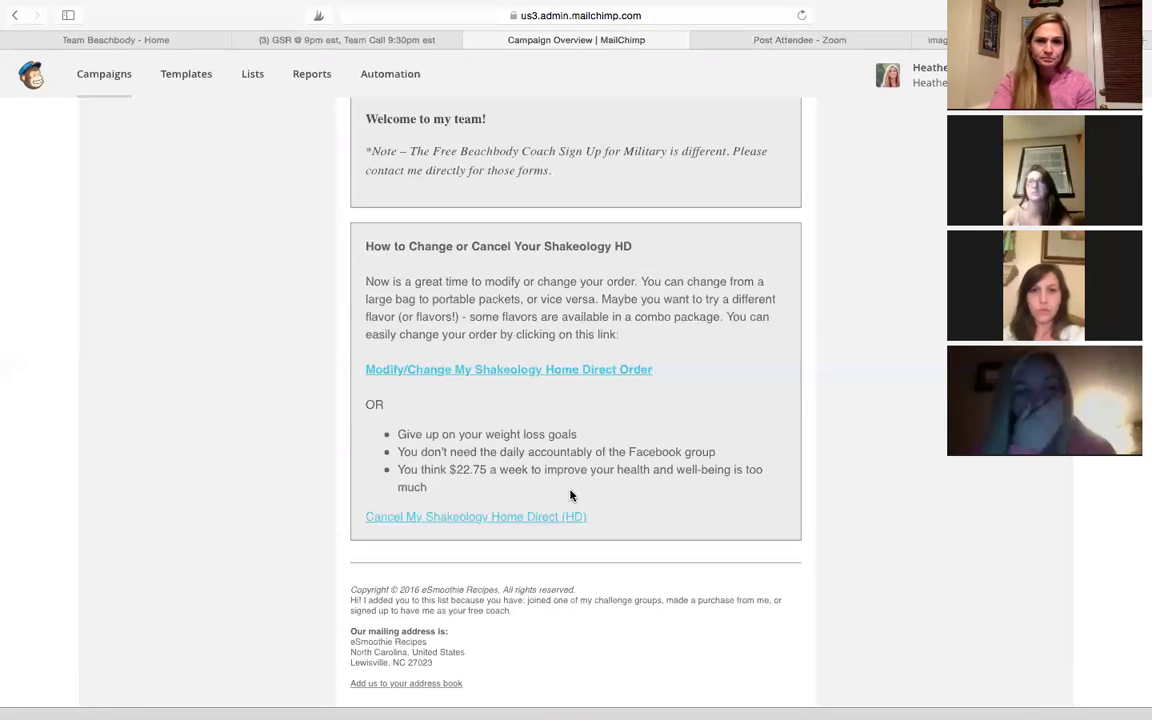
pyautogui.scroll(5, 570, 495)
pyautogui.scroll(9, 575, 400)
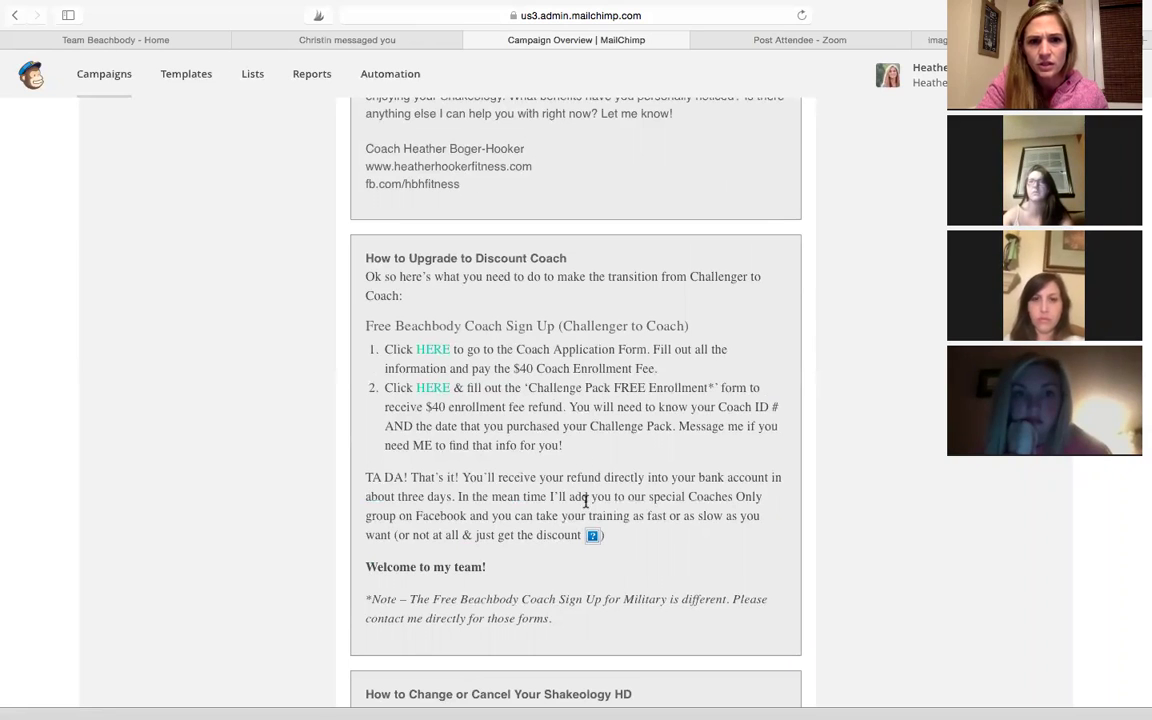
pyautogui.scroll(10, 562, 420)
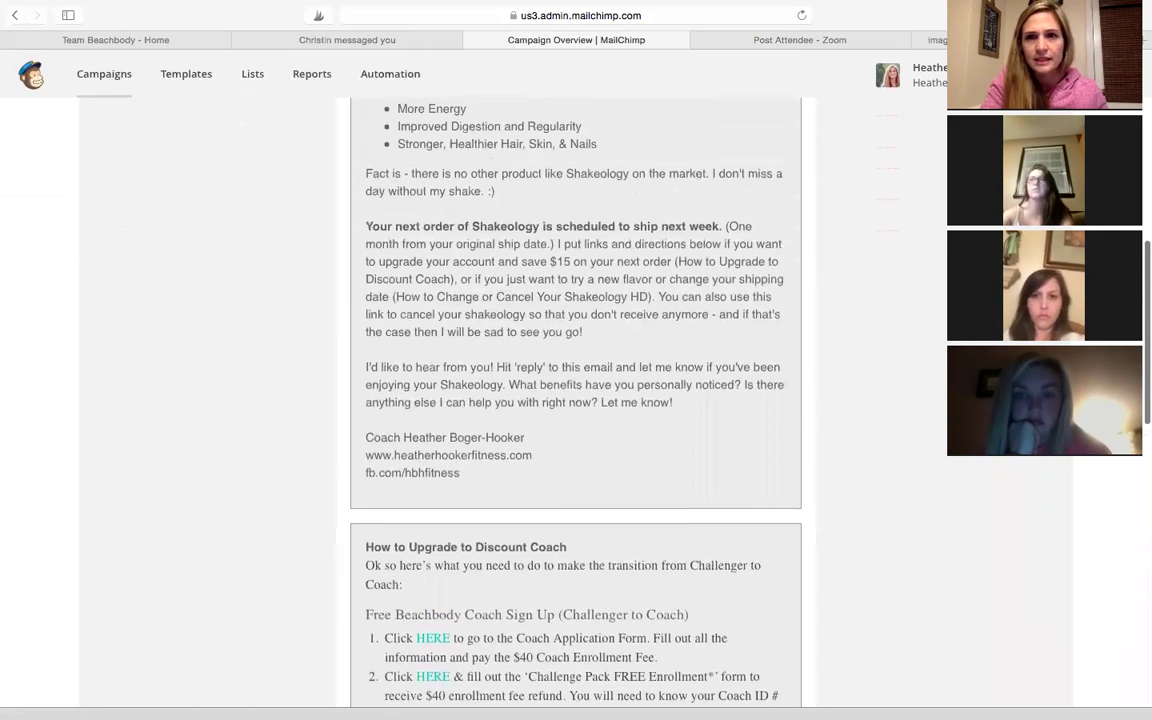
# Back on the workflow, preview Automation Email #4, 'What's Next For You? (Response Required)'
pyautogui.click(14, 17)
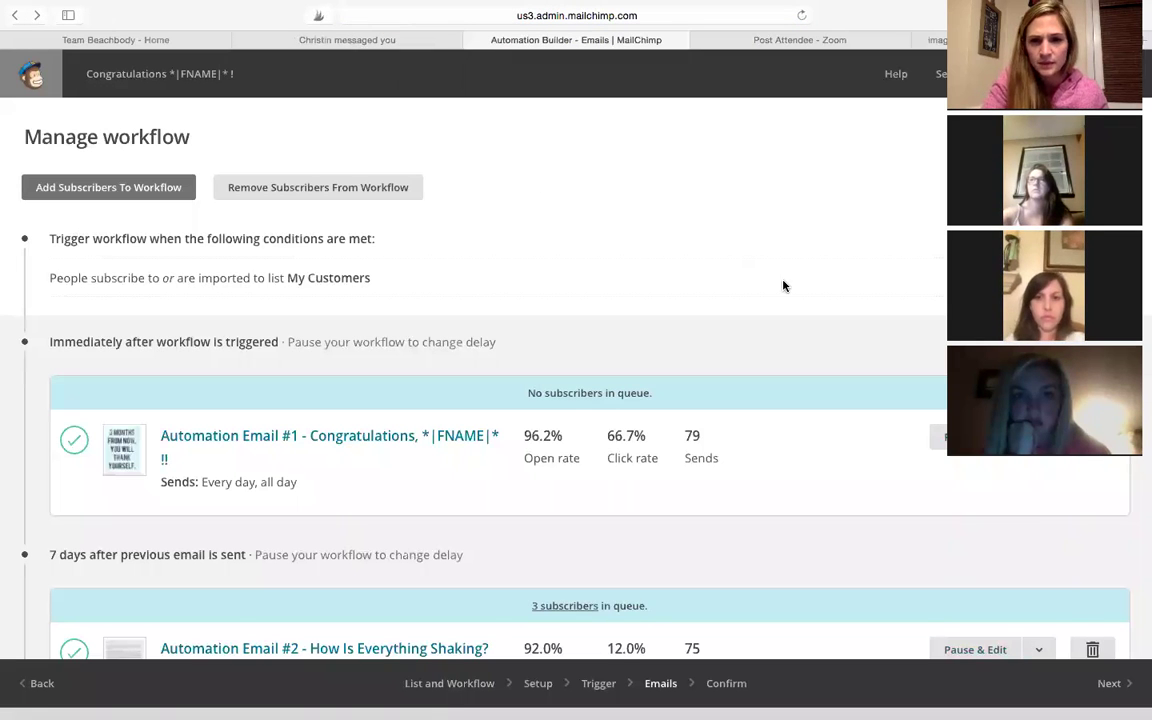
pyautogui.scroll(-5, 784, 286)
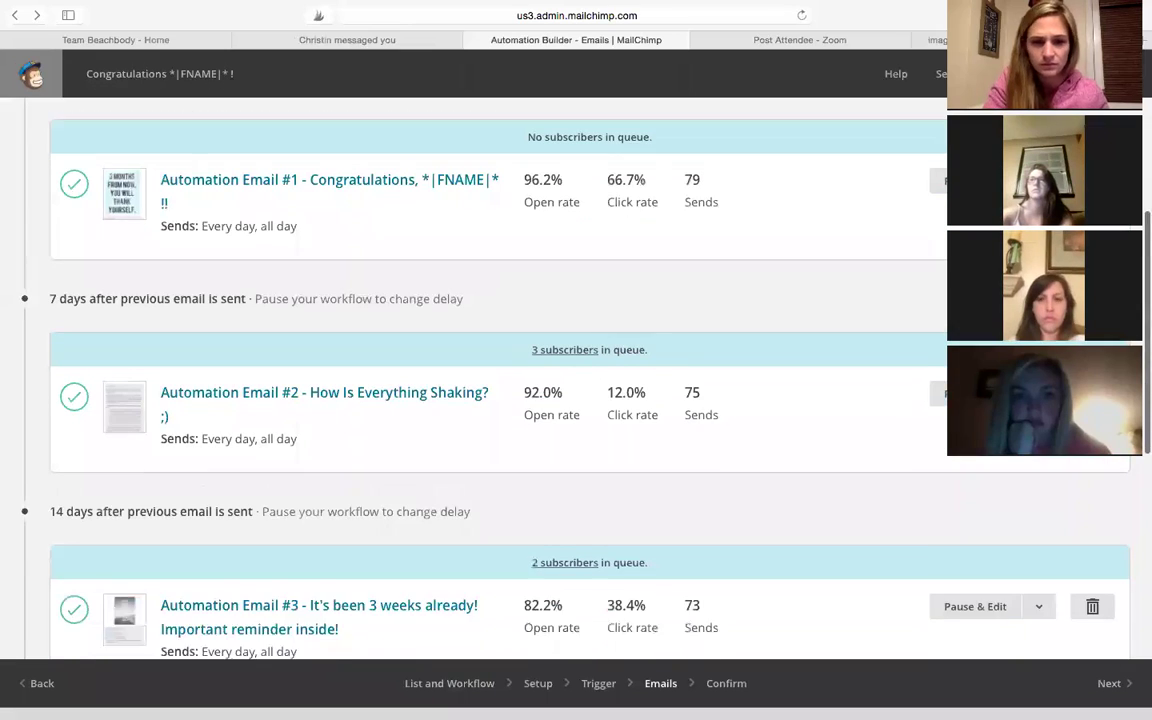
pyautogui.scroll(-2, 590, 380)
pyautogui.scroll(-3, 590, 380)
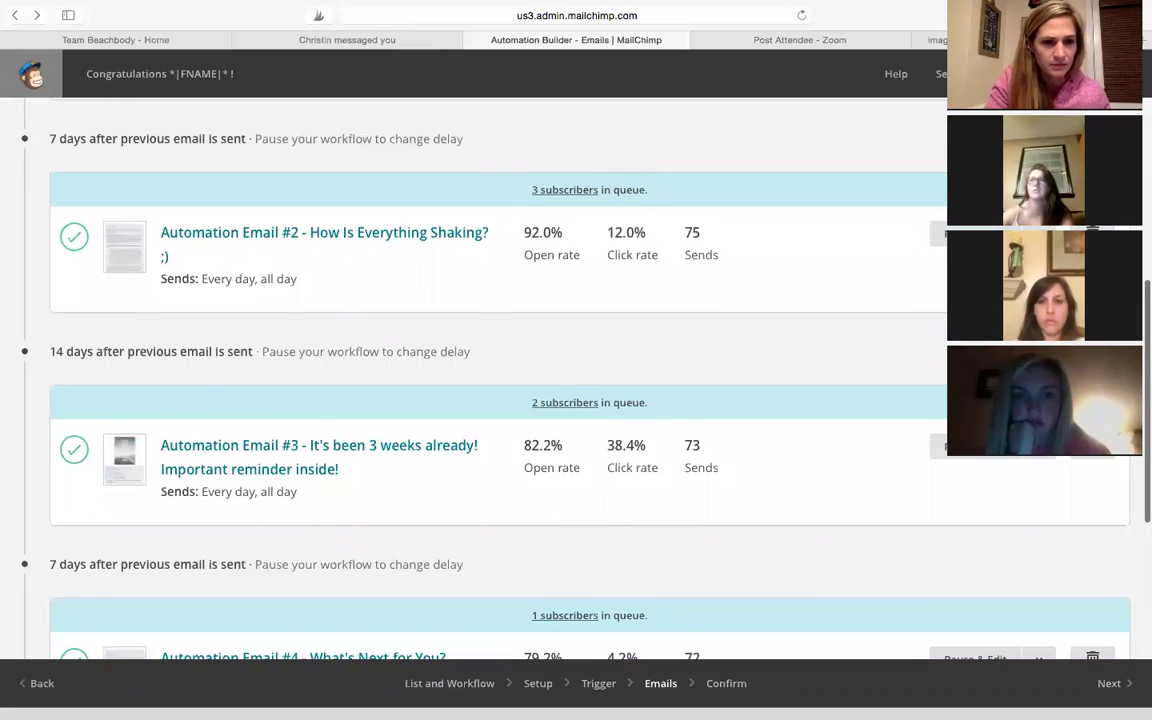
pyautogui.scroll(-3, 590, 380)
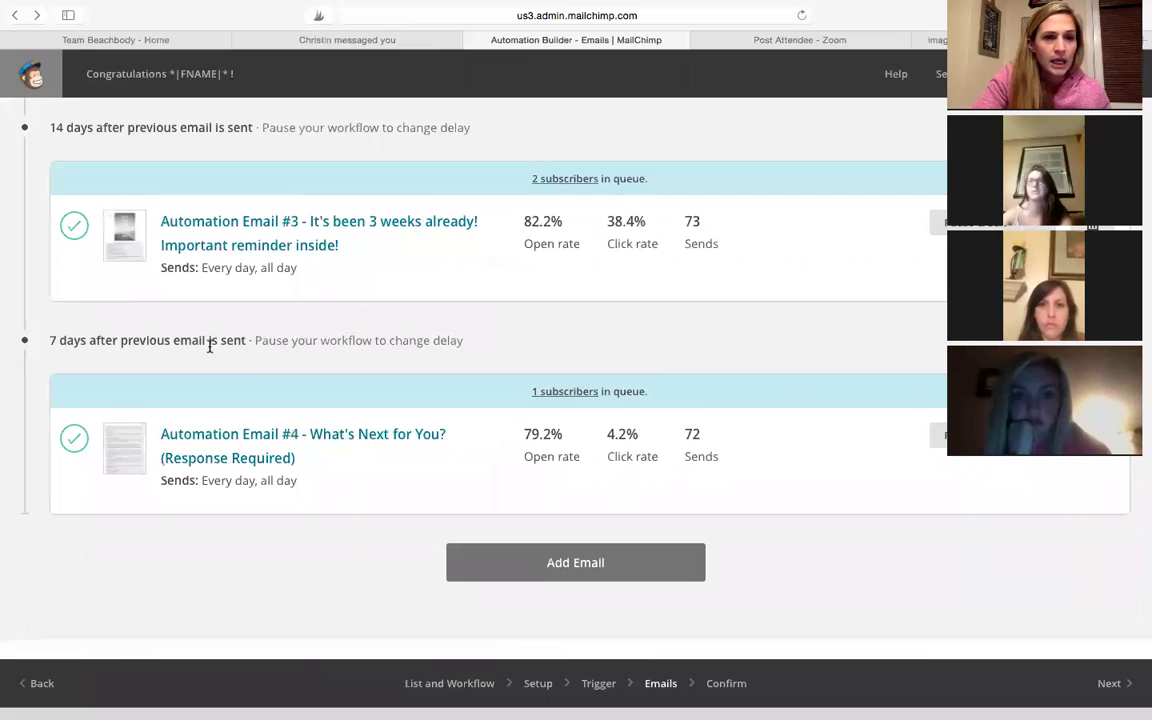
pyautogui.click(260, 460)
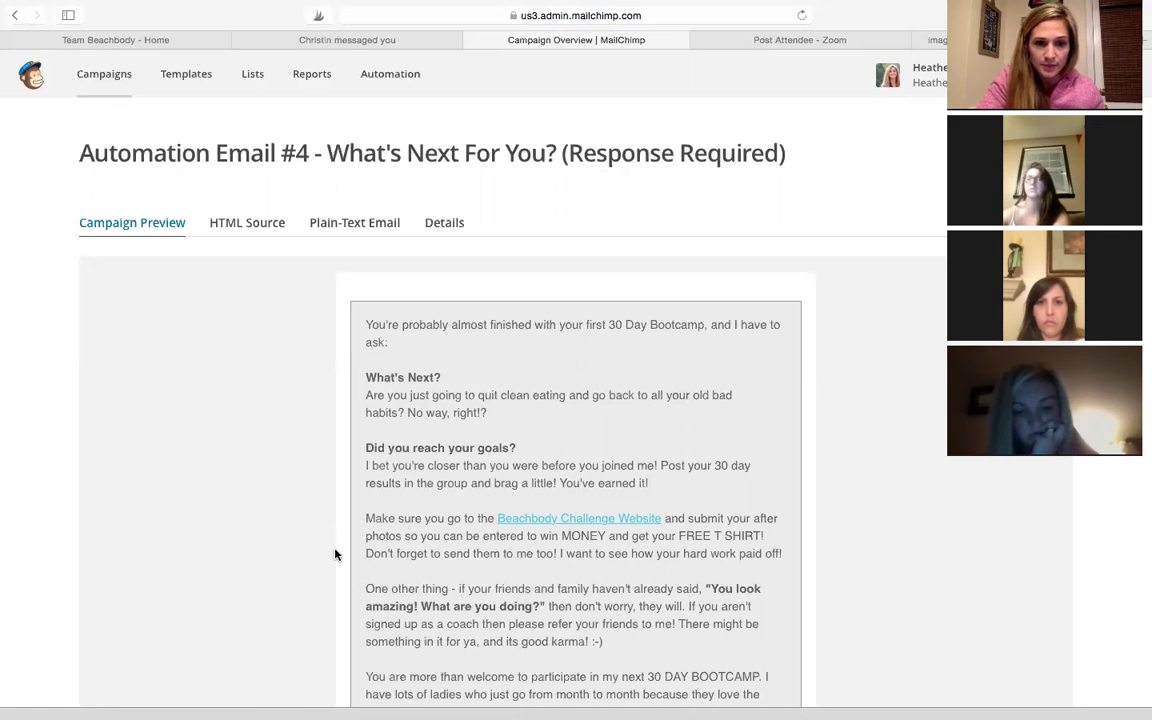
pyautogui.scroll(-2, 301, 492)
pyautogui.scroll(-5, 576, 400)
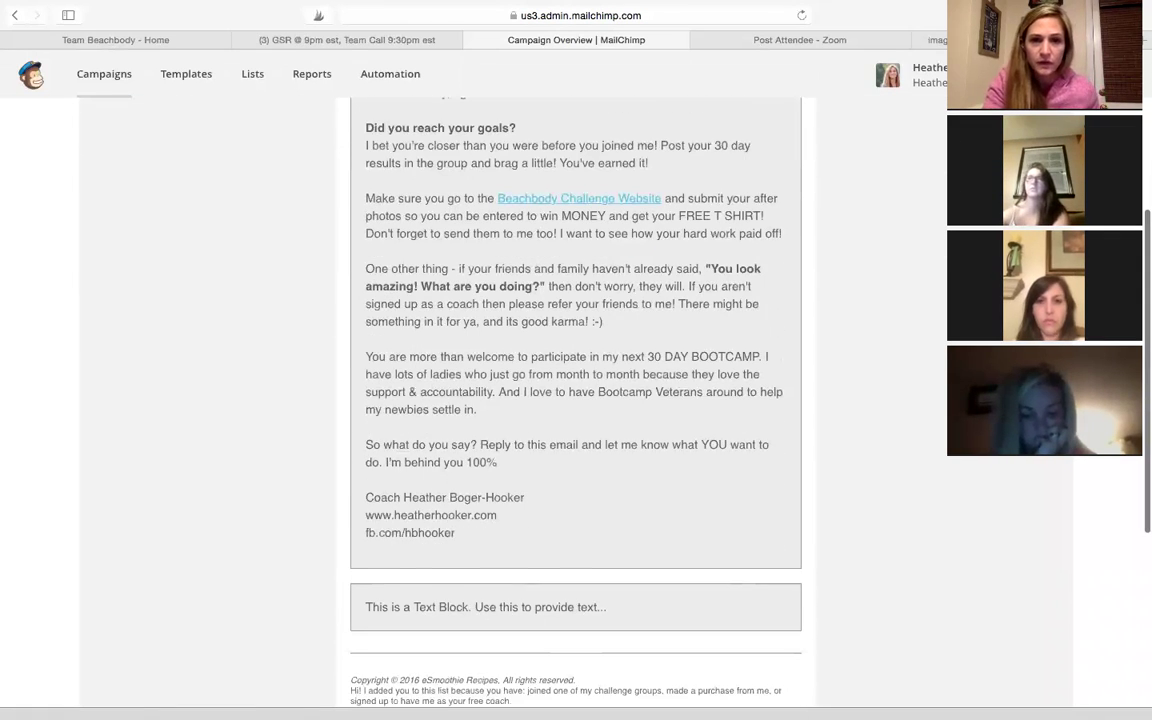
pyautogui.scroll(-1, 576, 400)
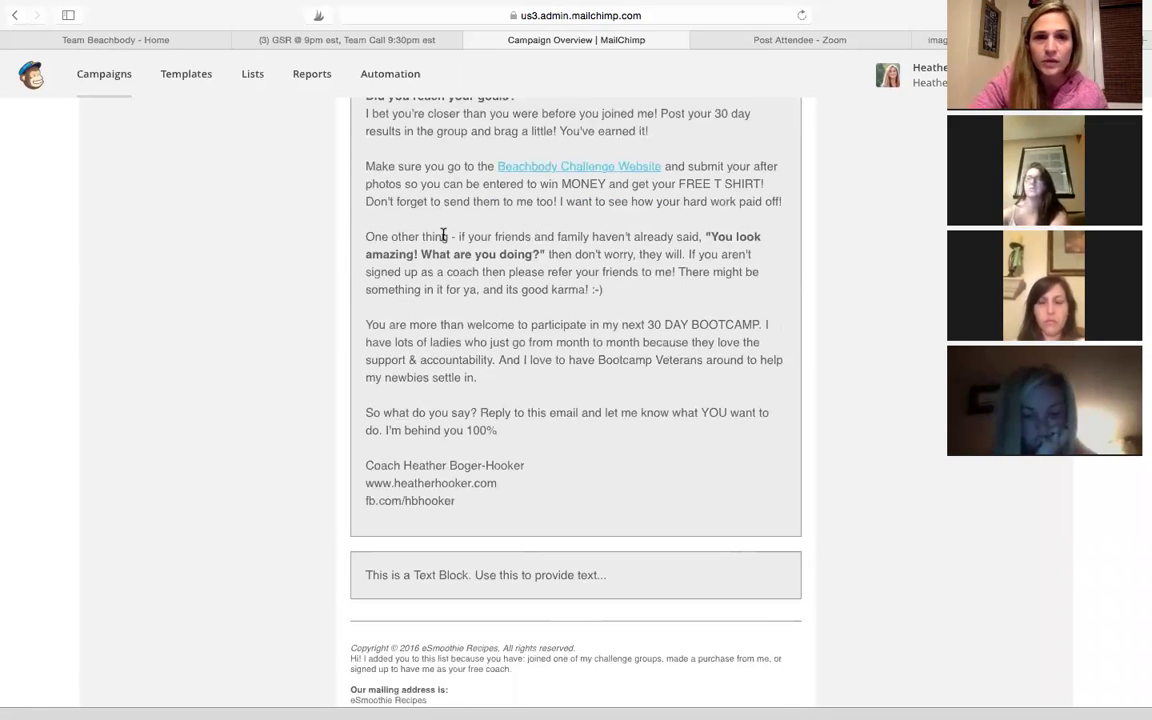
pyautogui.scroll(8, 443, 235)
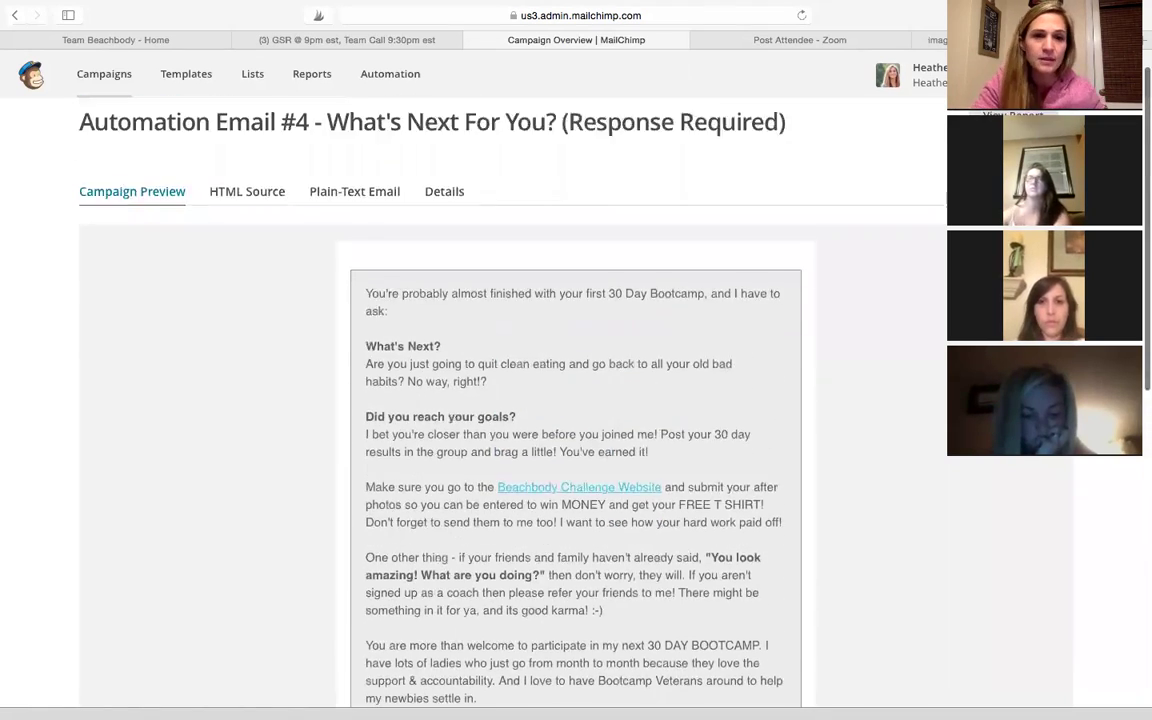
# Open Add a subscriber for My Customers and fill in a saved email address
pyautogui.click(309, 41)
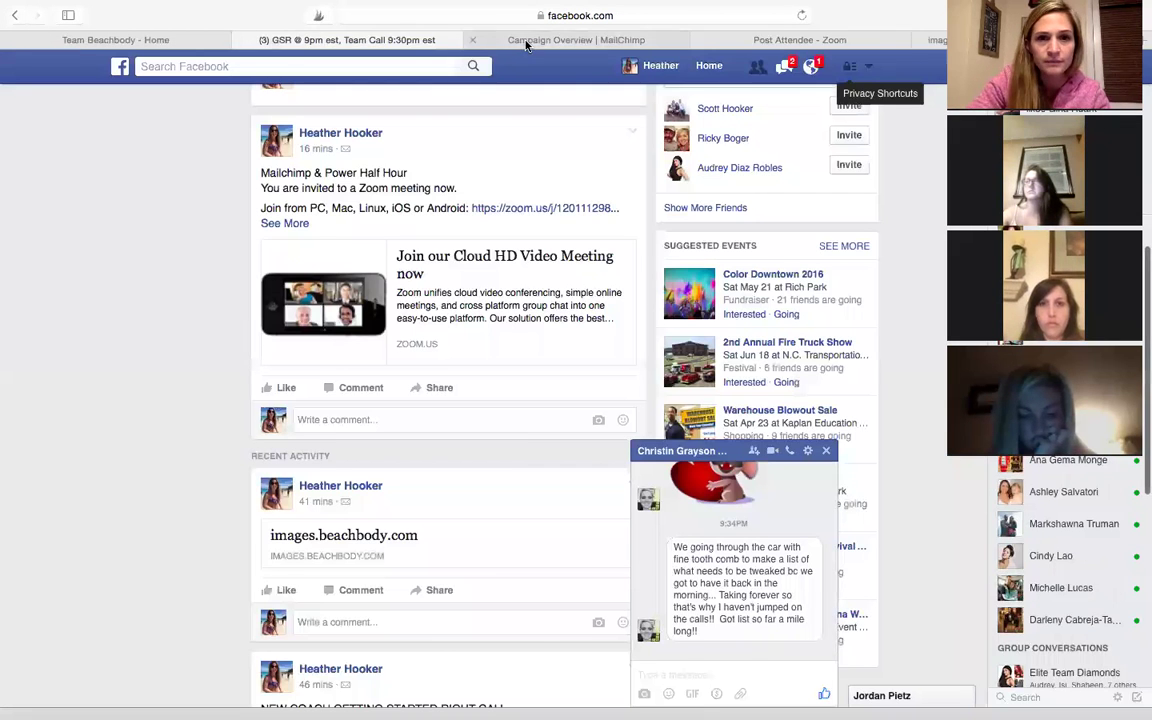
pyautogui.click(526, 42)
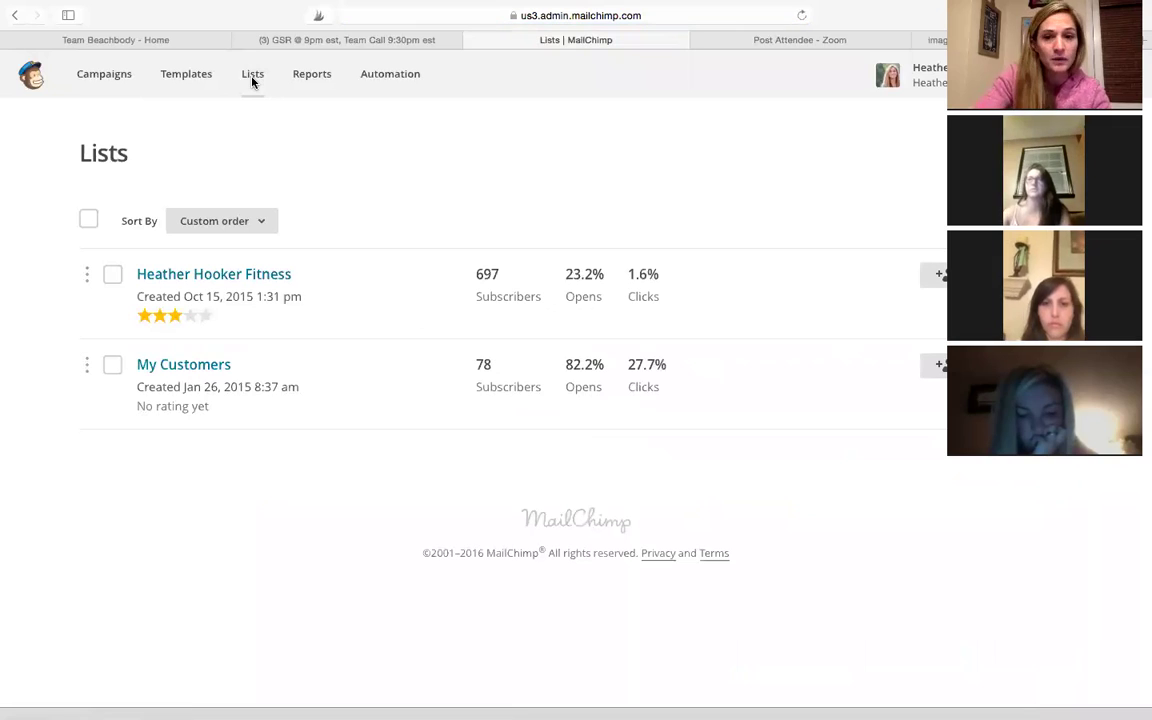
pyautogui.click(940, 364)
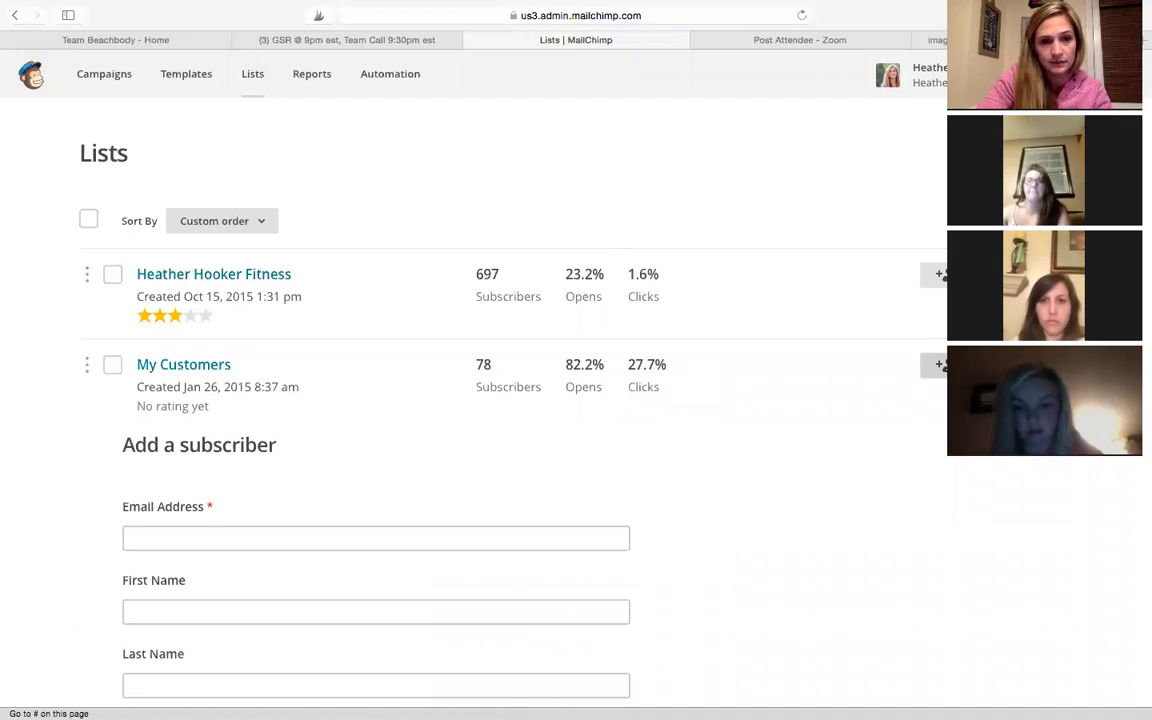
pyautogui.press('Down')
pyautogui.click(717, 589)
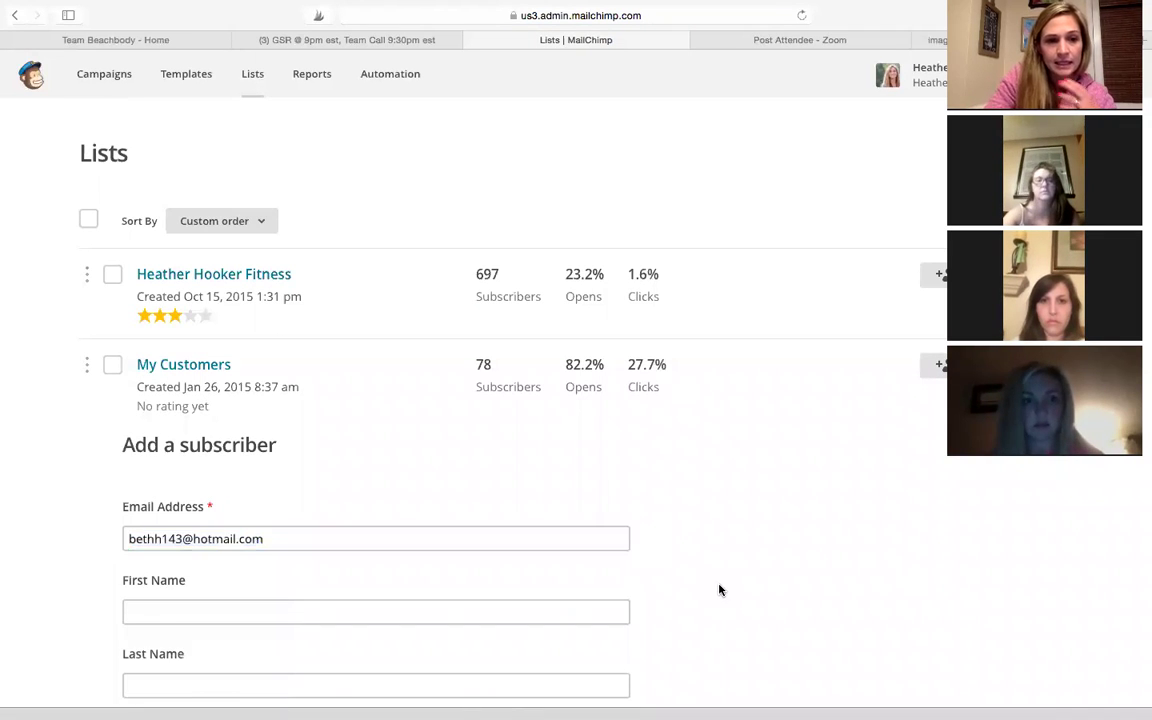
pyautogui.scroll(-5, 717, 589)
pyautogui.scroll(-1, 358, 633)
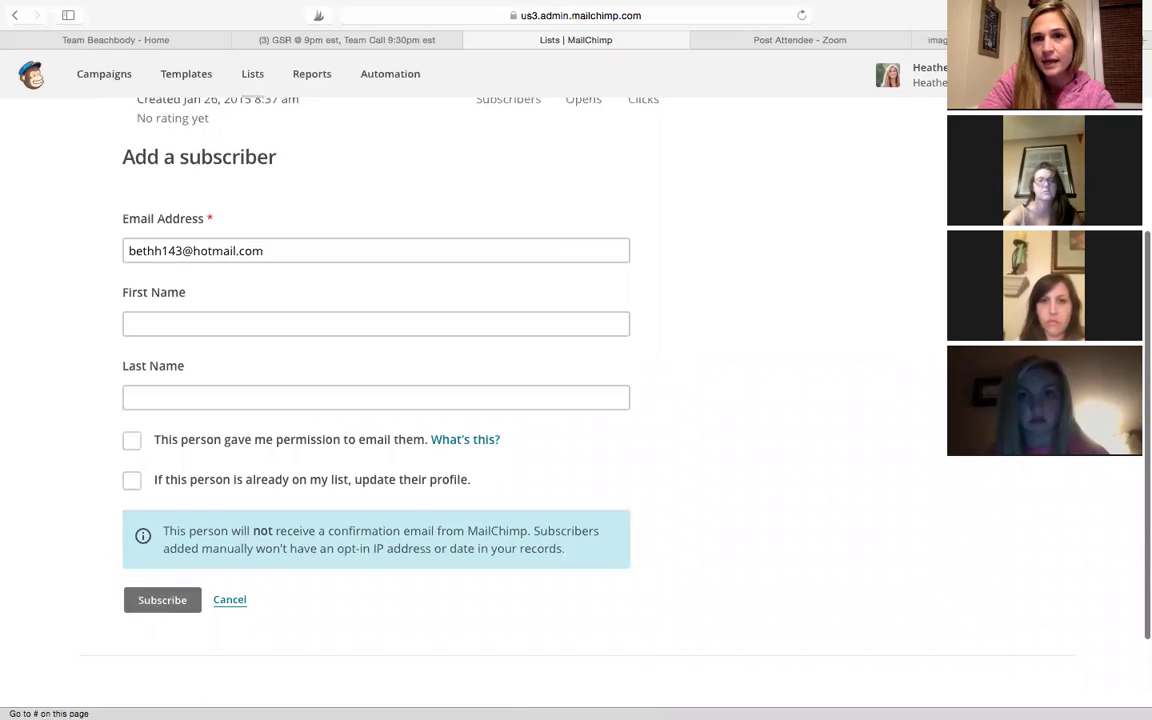
pyautogui.moveTo(928, 44)
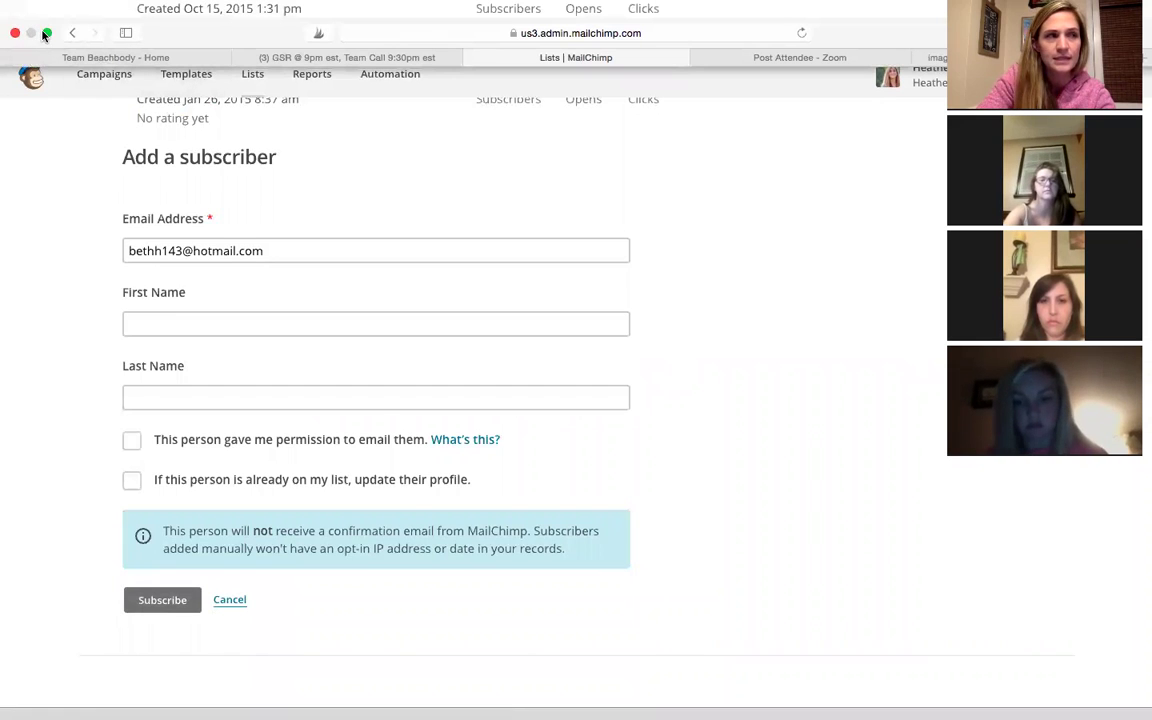
# Take the browser out of full screen to reach the blog post
pyautogui.click(48, 33)
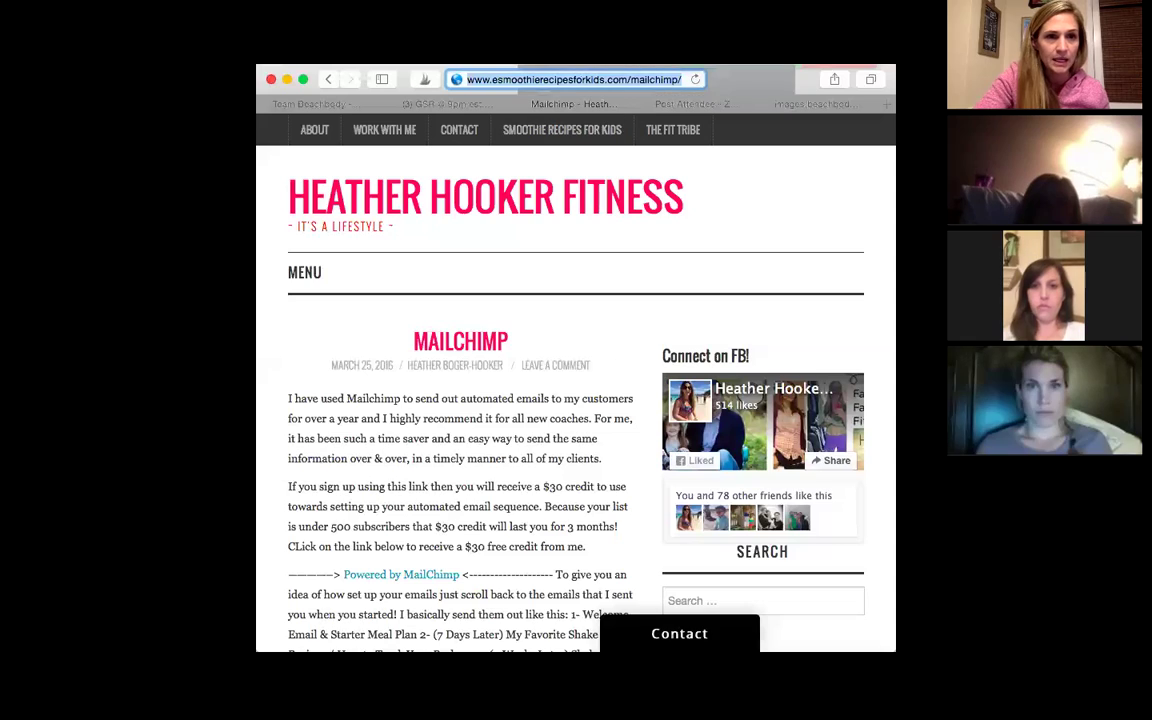
pyautogui.click(305, 80)
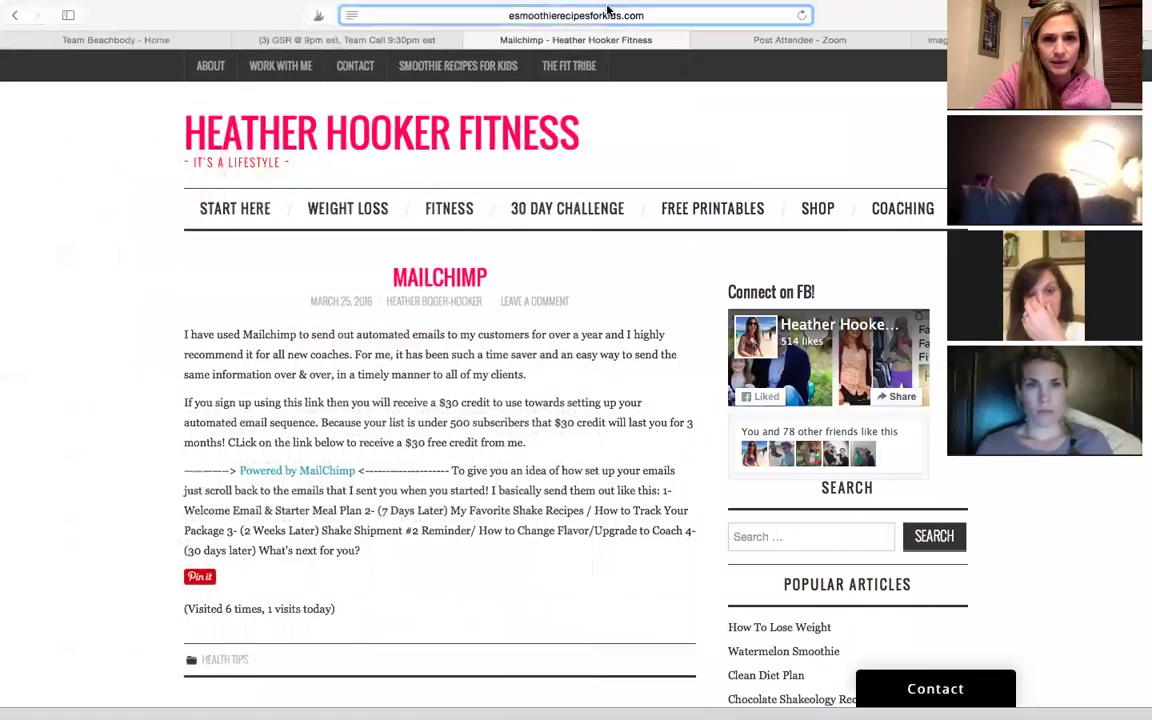
pyautogui.press('Right')
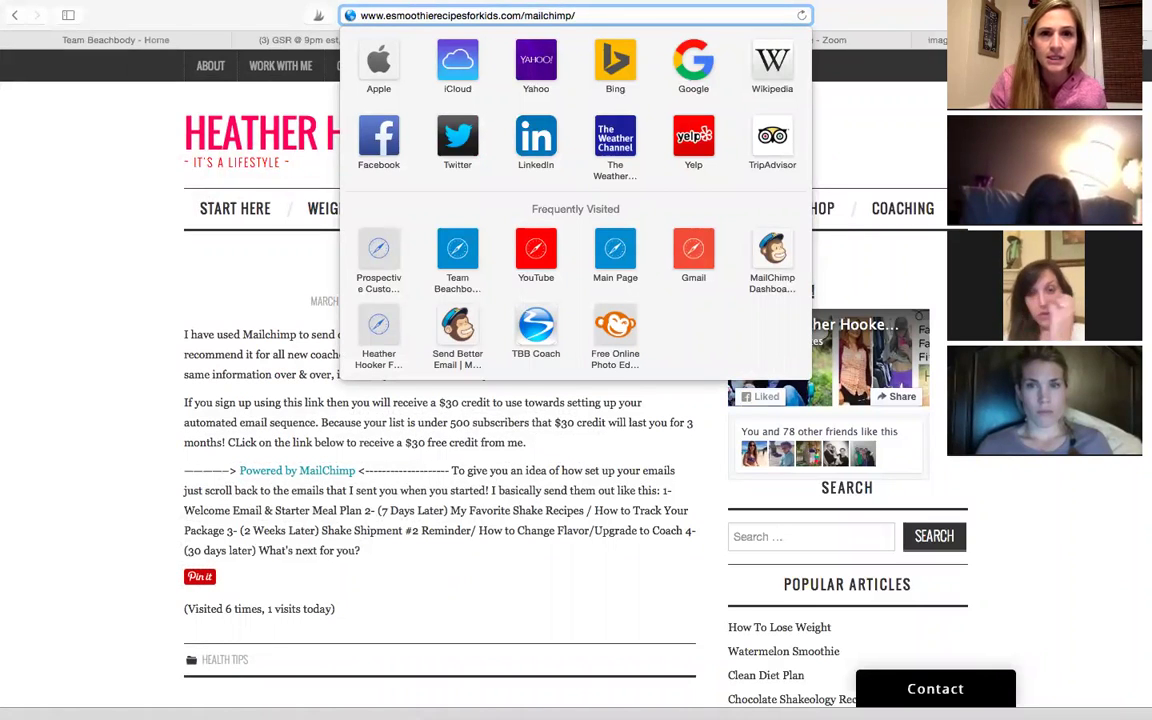
pyautogui.press('Return')
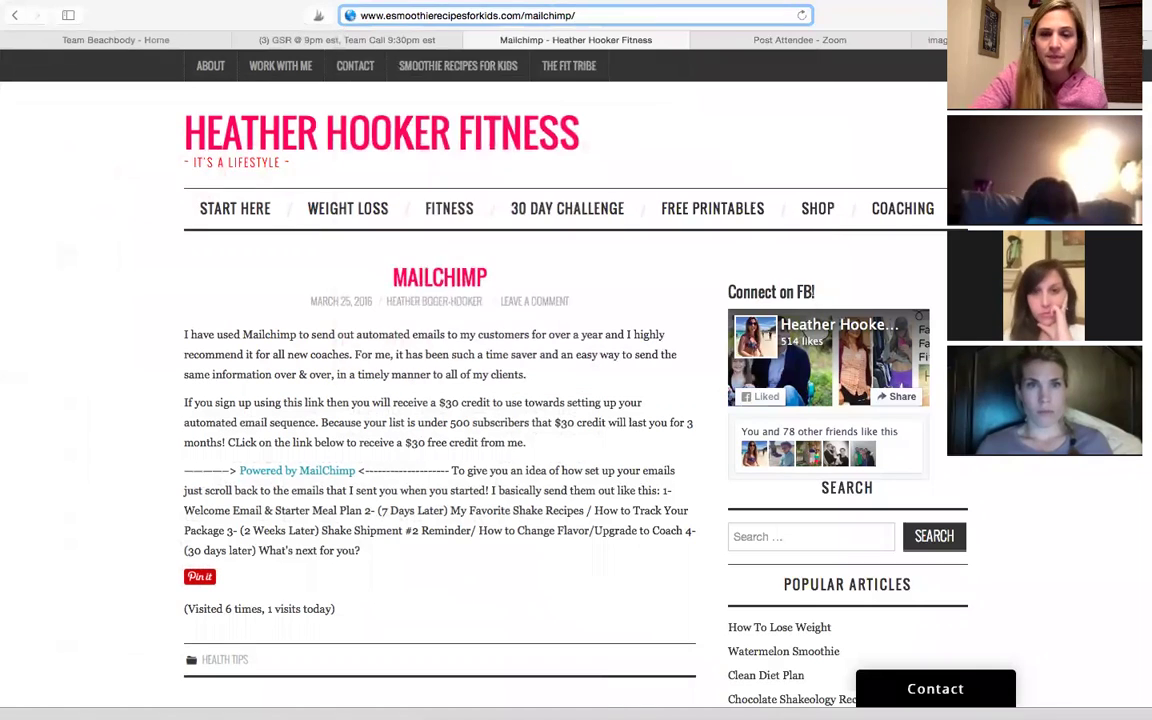
pyautogui.click(57, 236)
pyautogui.scroll(-2, 57, 236)
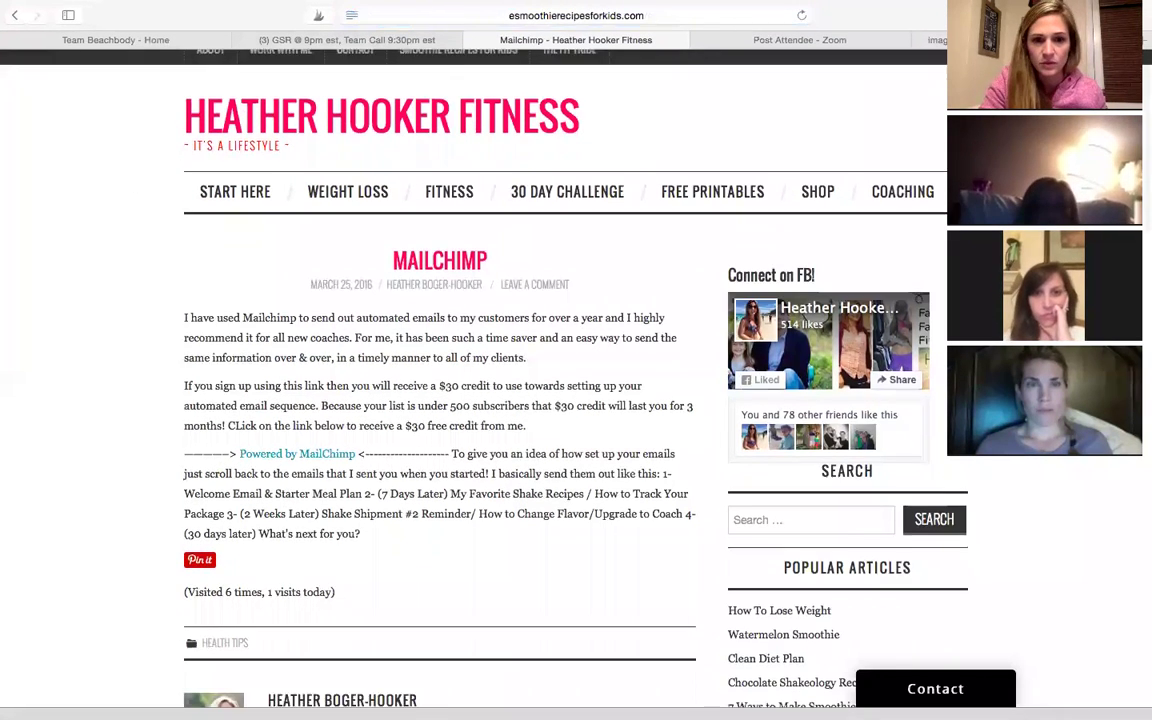
pyautogui.scroll(-3, 478, 380)
pyautogui.scroll(4, 478, 380)
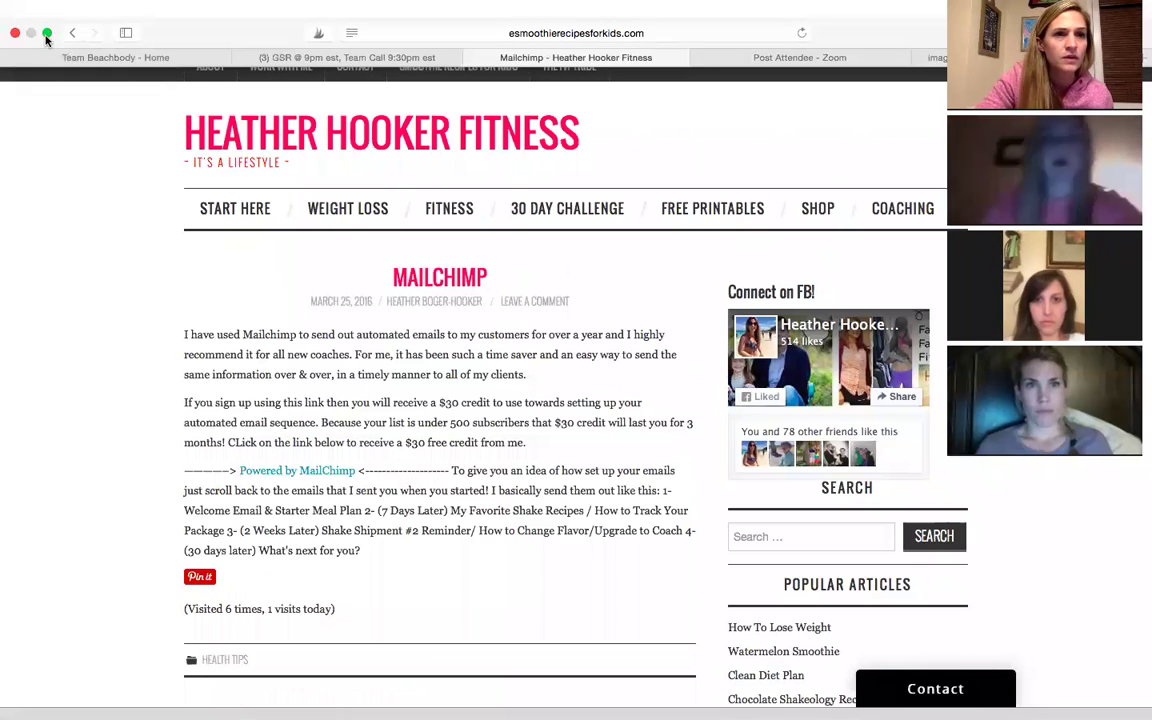
pyautogui.click(46, 35)
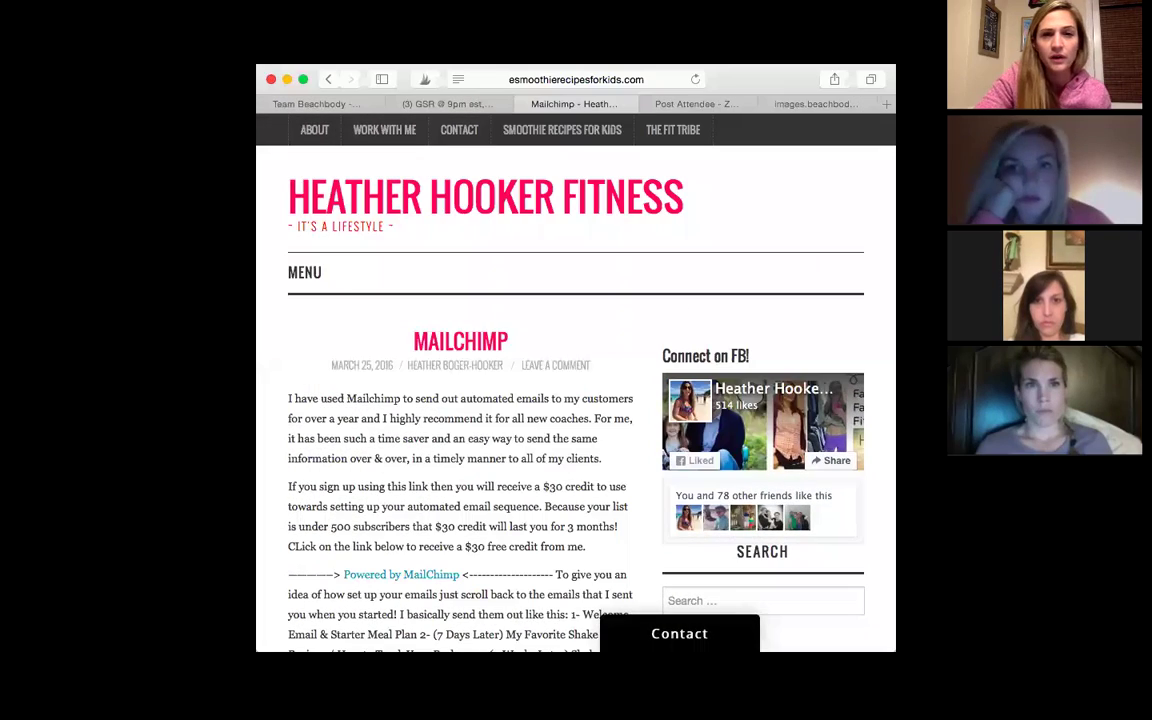